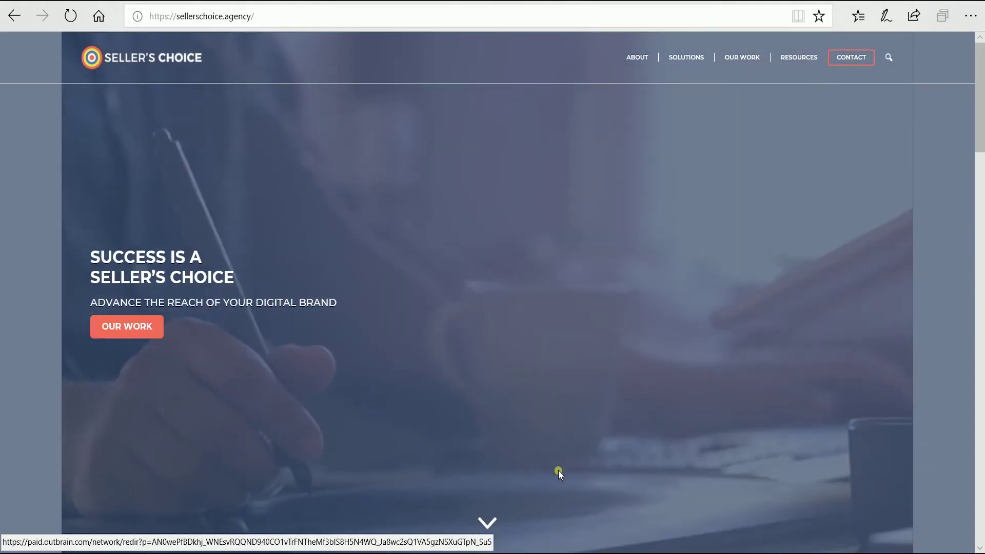
# Step: Scroll the Seller's Choice homepage, try the tech-stacks popup's Email field, then dismiss the popup
pyautogui.scroll(-7, 558, 470)
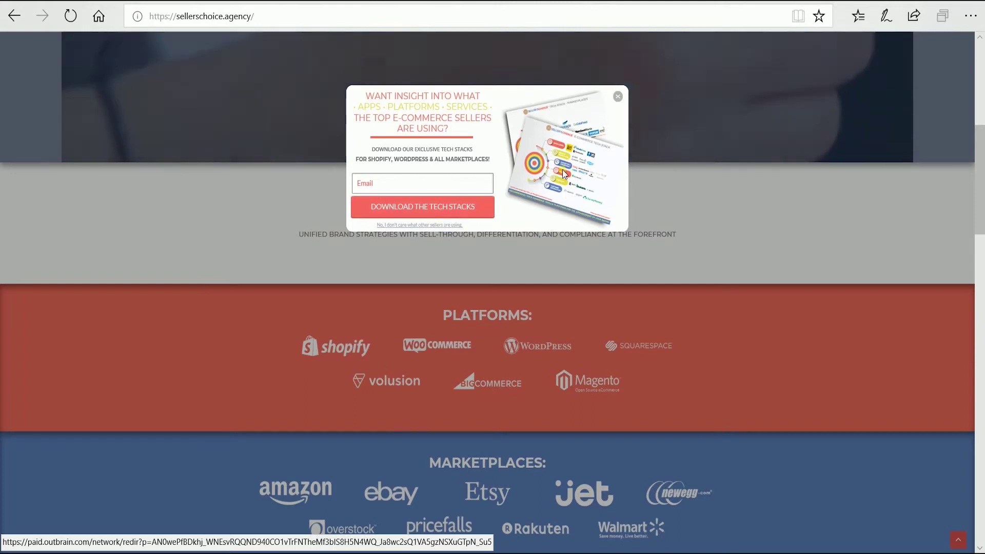
pyautogui.click(453, 180)
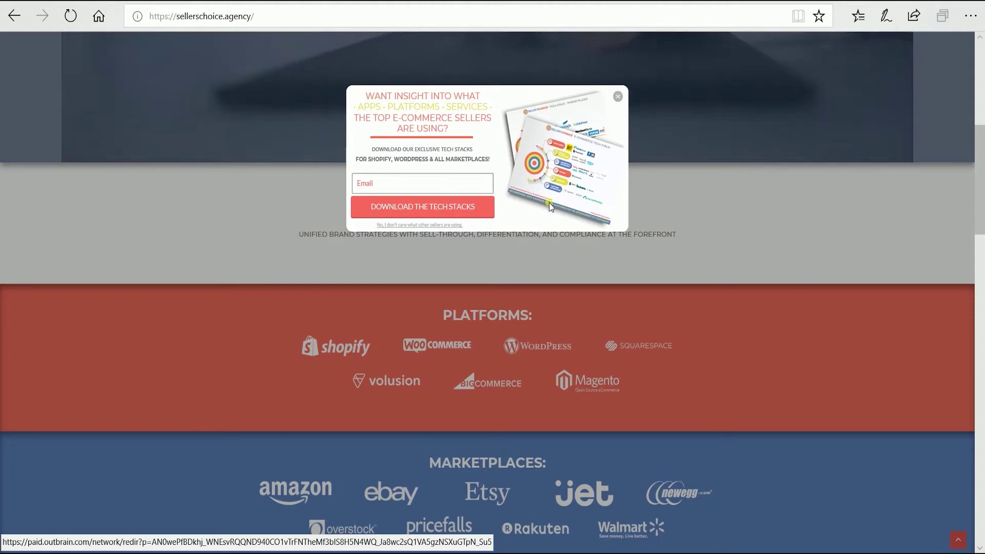
pyautogui.click(618, 96)
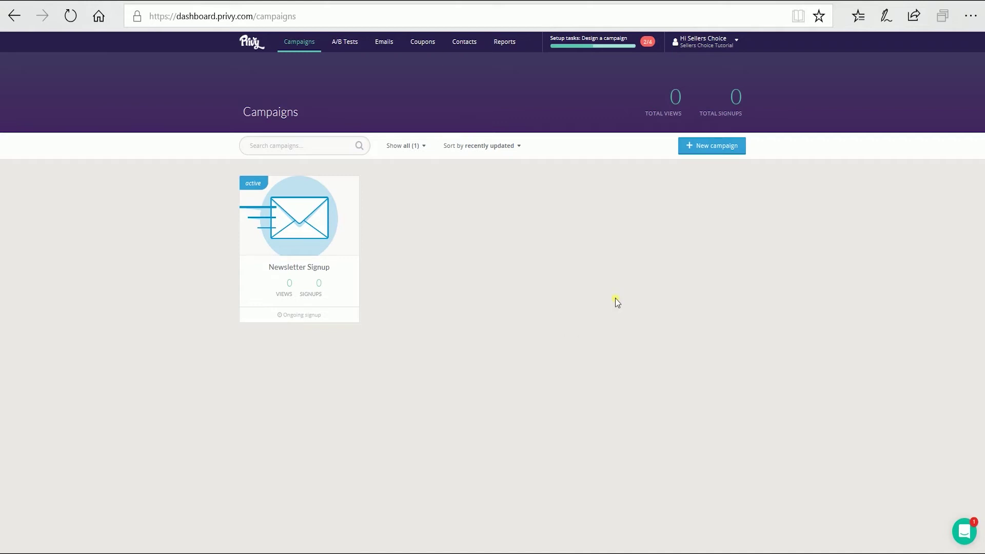
# Step: Create a new Privy campaign titled 'Newletter Signup'
pyautogui.click(701, 146)
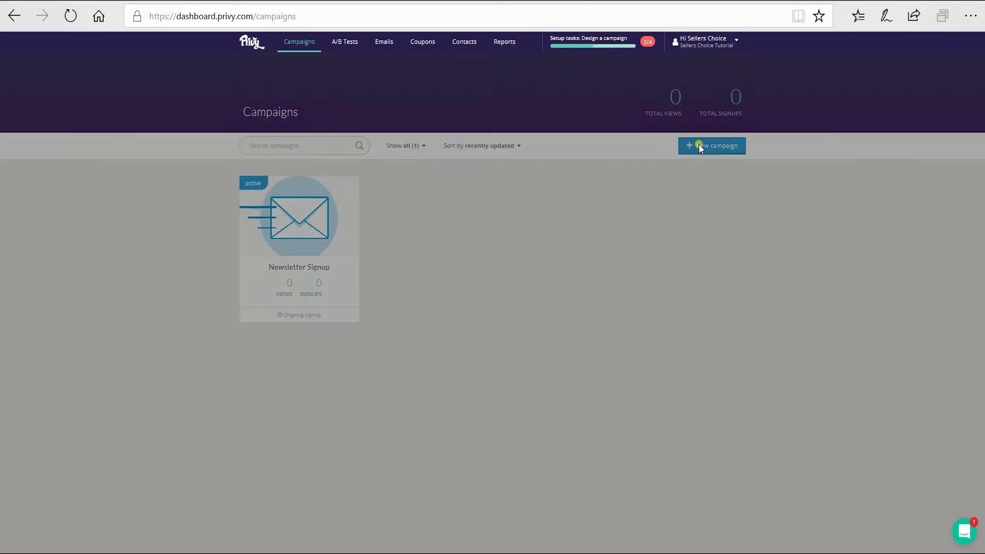
pyautogui.click(520, 130)
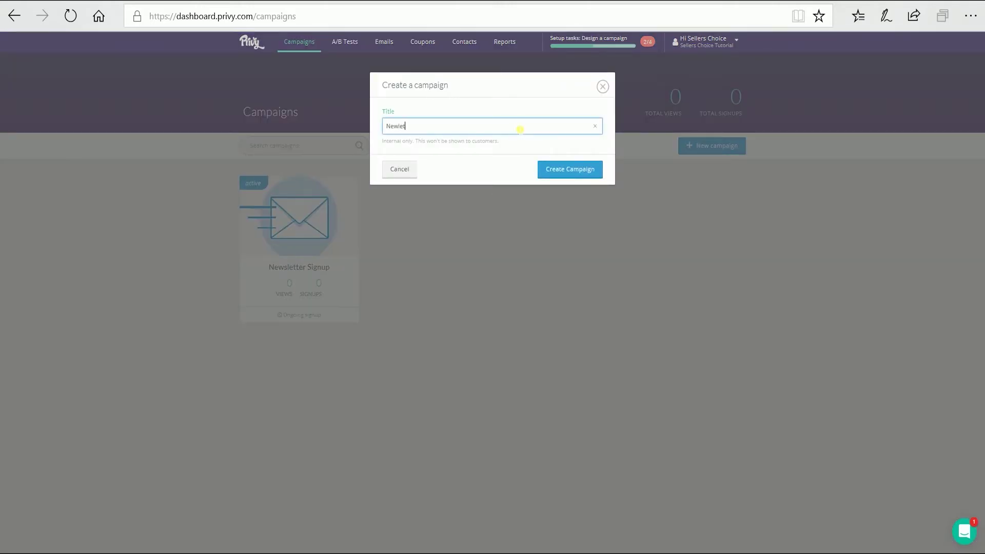
pyautogui.write('Newletter Signup')
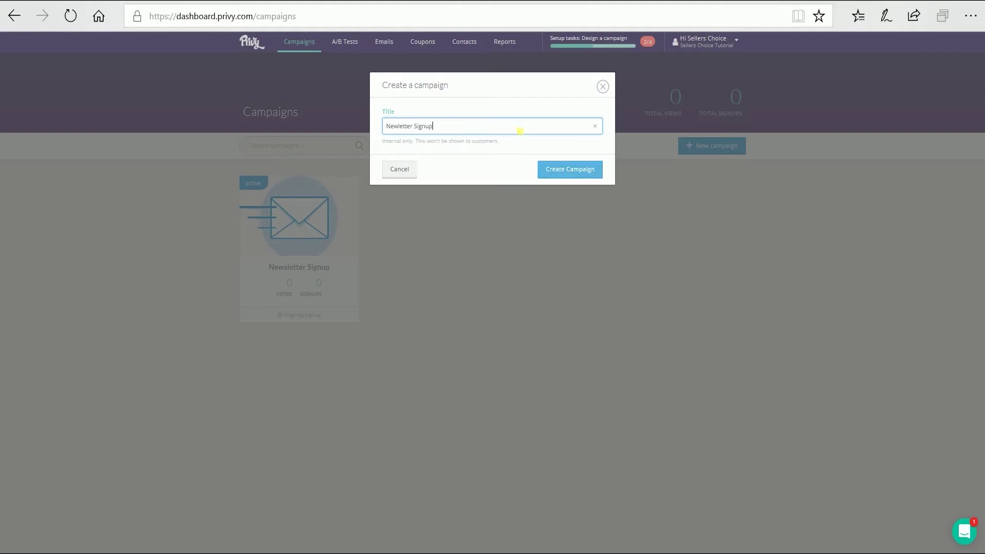
pyautogui.click(571, 174)
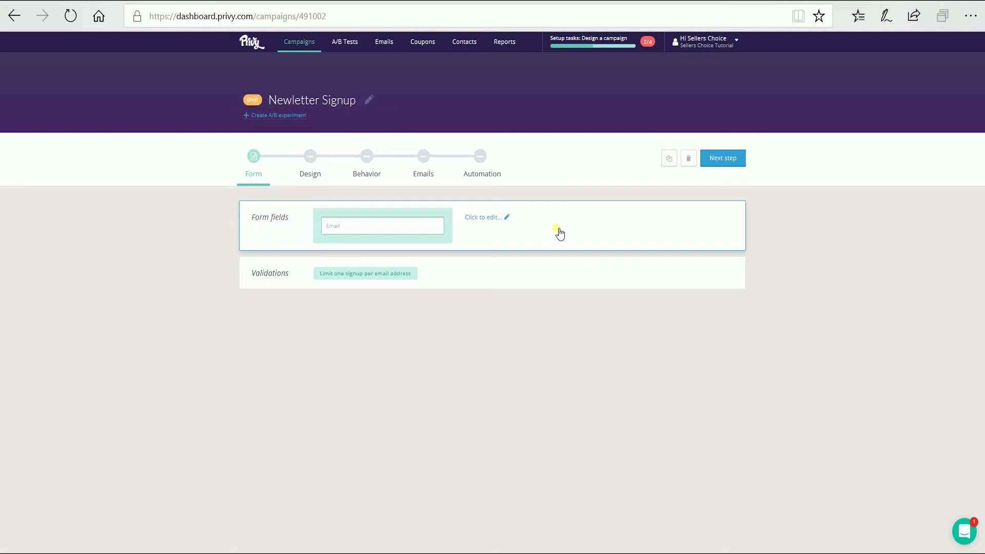
# Step: Add a Name field (First and Last Name) and keep the one-signup-per-email validation
pyautogui.click(495, 219)
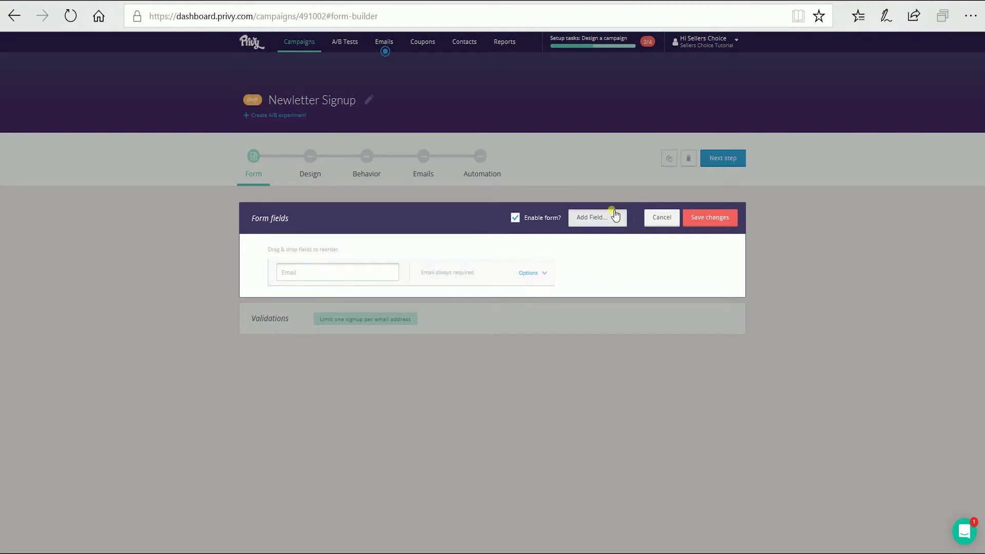
pyautogui.click(613, 215)
pyautogui.moveTo(565, 261)
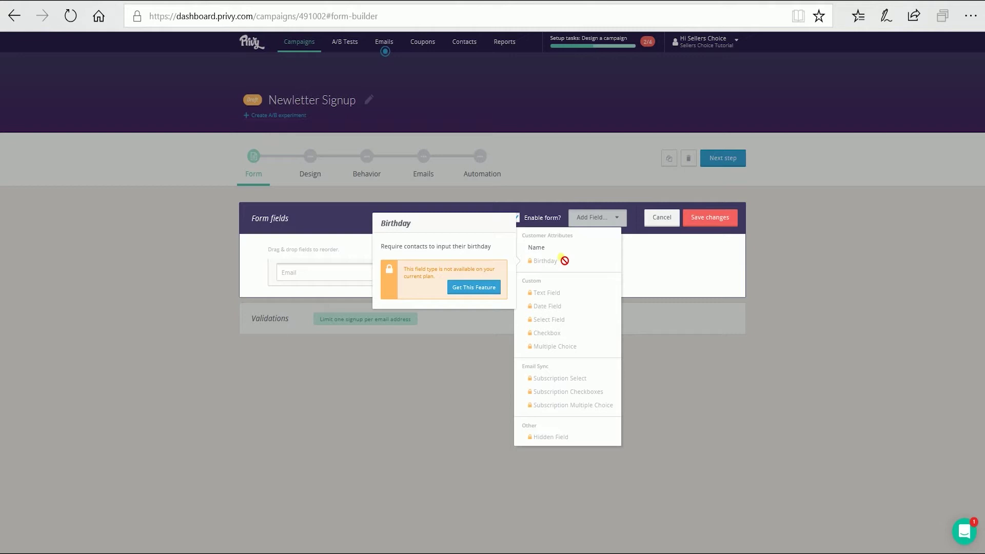
pyautogui.moveTo(566, 300)
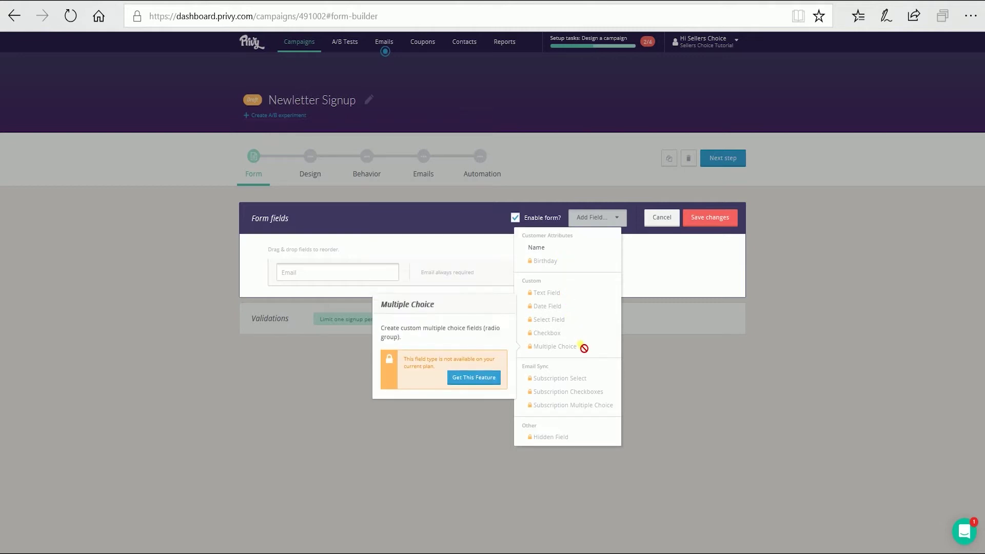
pyautogui.click(536, 248)
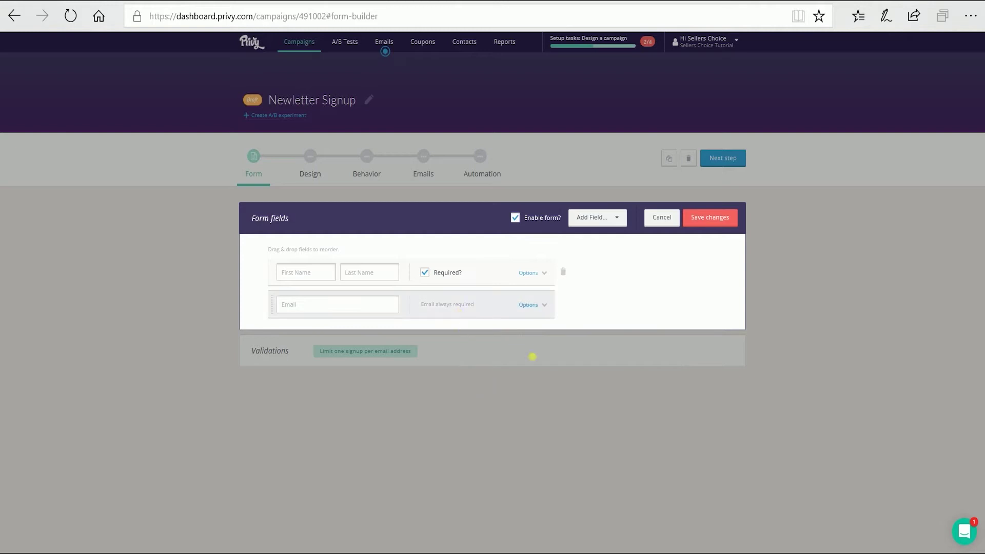
pyautogui.click(700, 218)
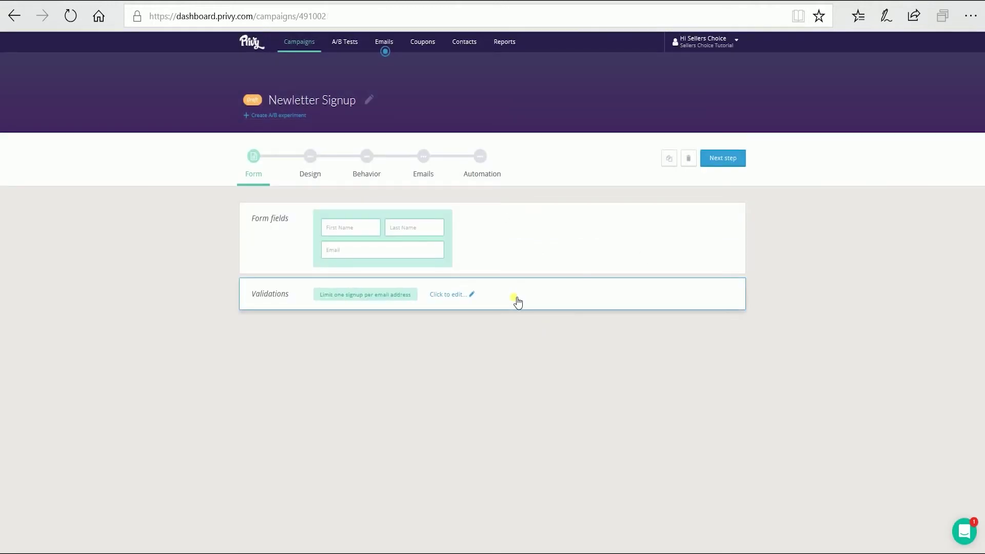
pyautogui.click(515, 299)
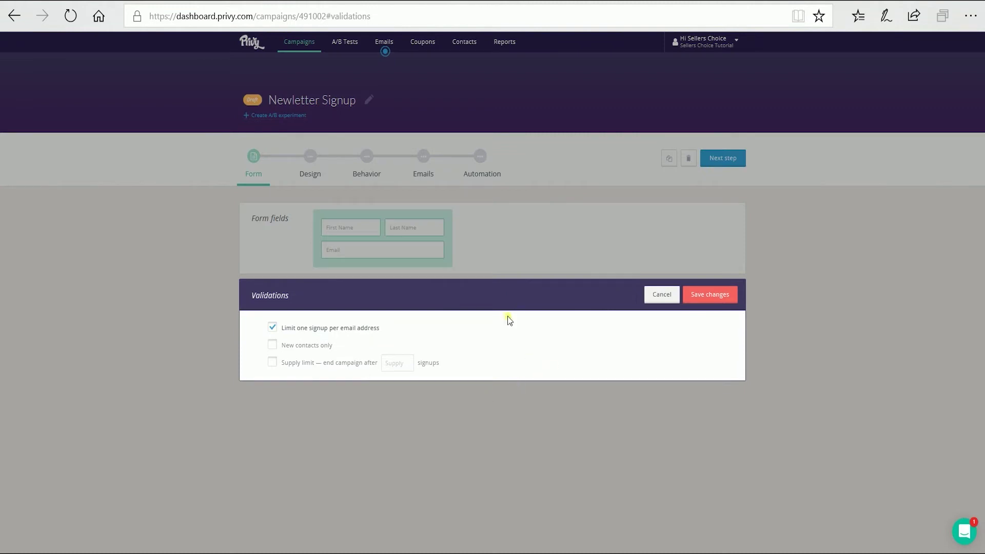
pyautogui.click(732, 301)
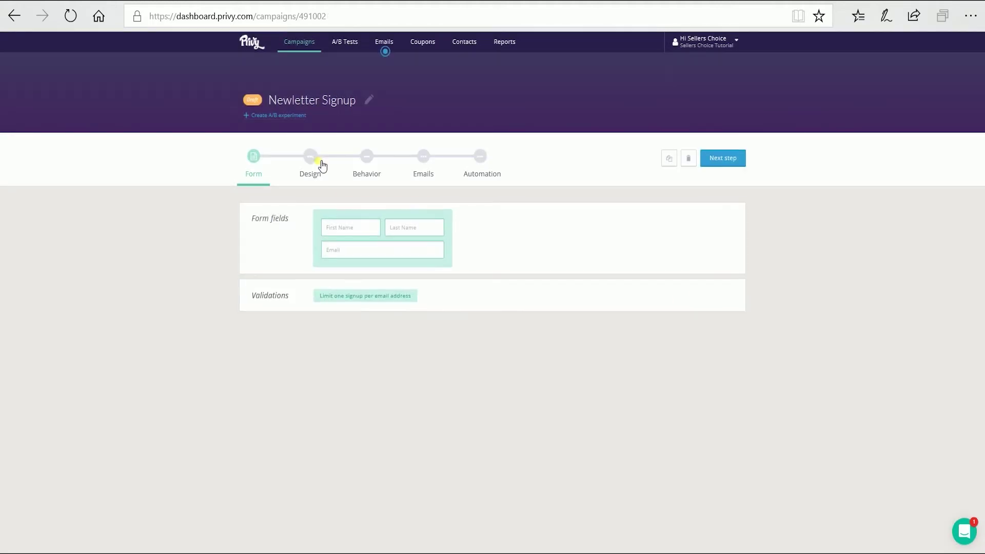
# Step: Move to the Design step and bring up the display template gallery
pyautogui.click(729, 169)
pyautogui.click(267, 218)
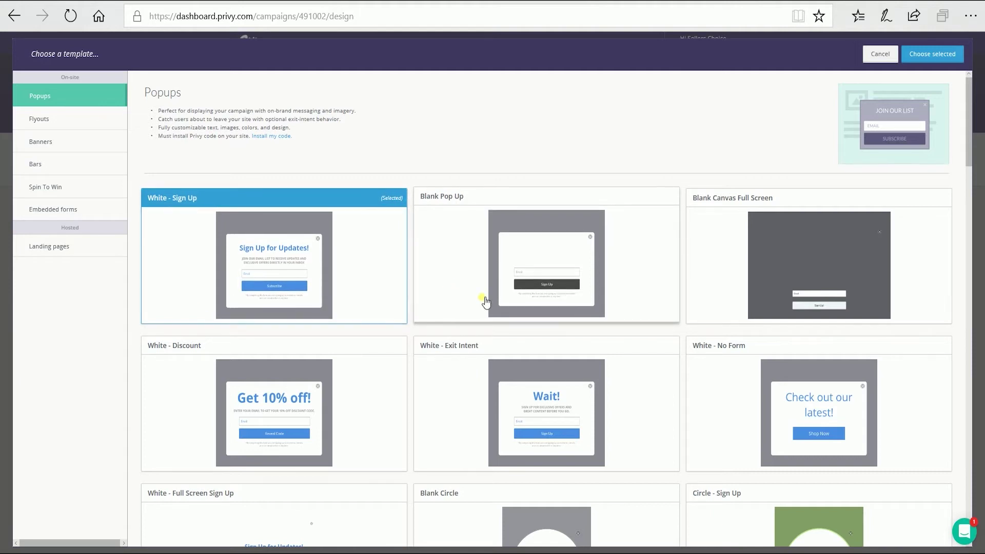
pyautogui.scroll(-3, 485, 298)
pyautogui.scroll(-12, 501, 306)
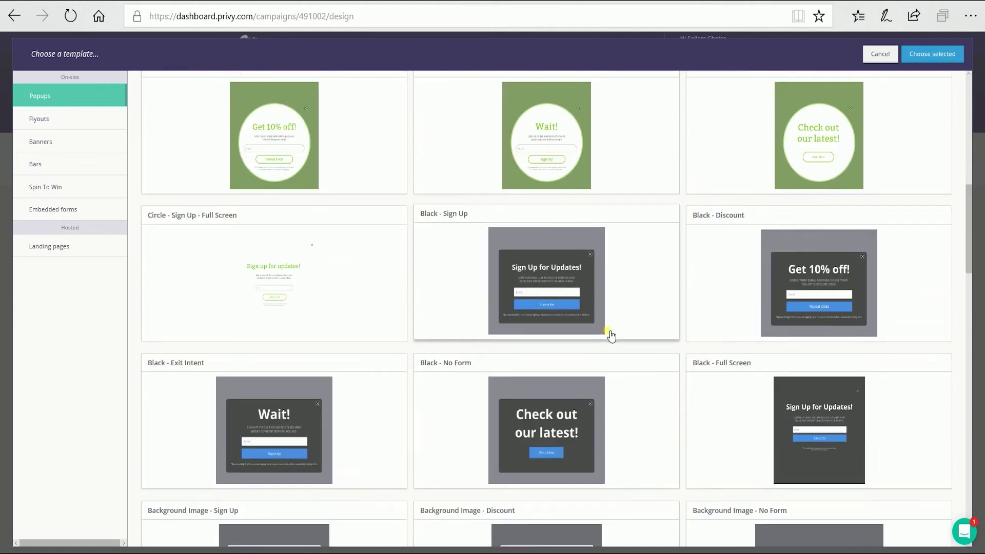
pyautogui.scroll(5, 610, 335)
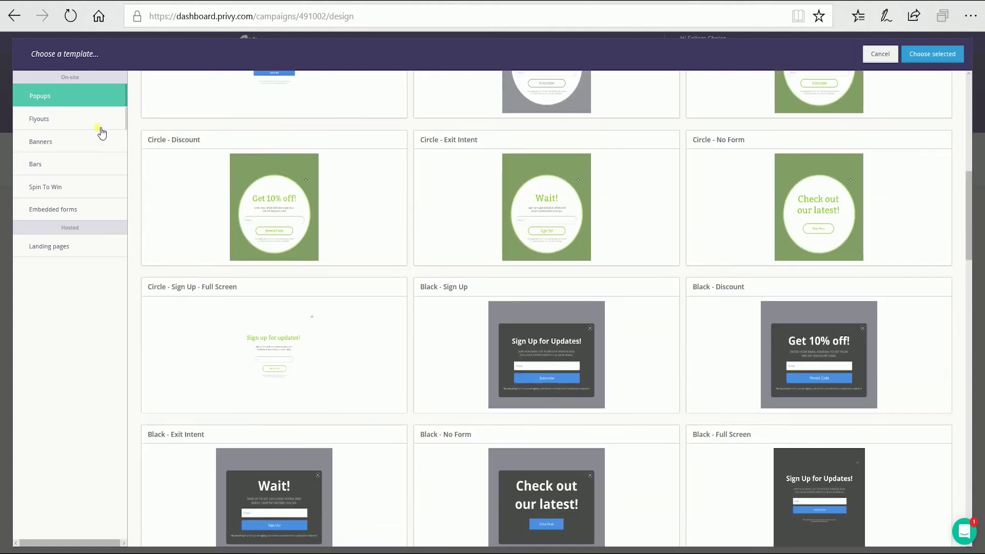
# Step: Browse the flyouts, then choose the Black - Sign Up popup template
pyautogui.click(87, 127)
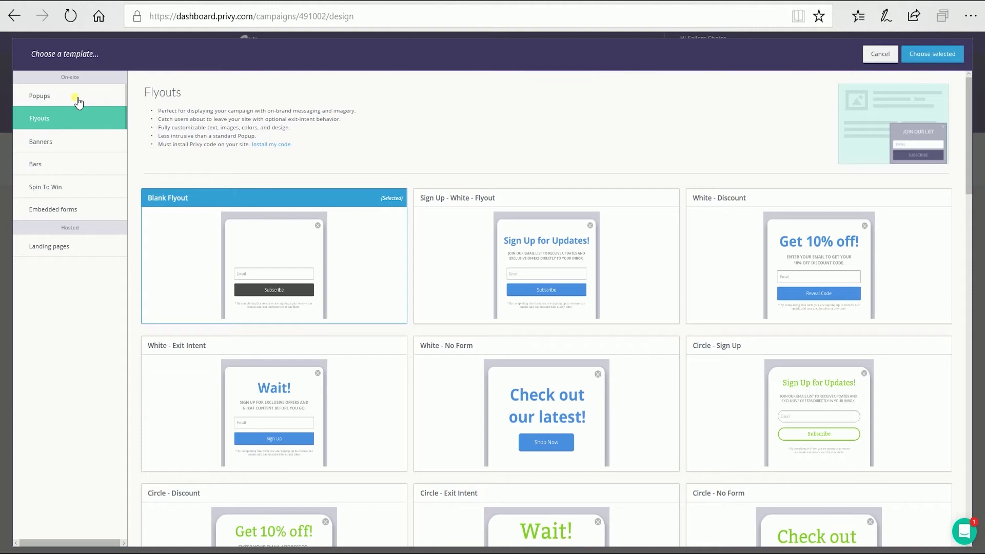
pyautogui.click(77, 98)
pyautogui.scroll(-4, 646, 325)
pyautogui.scroll(-5, 626, 365)
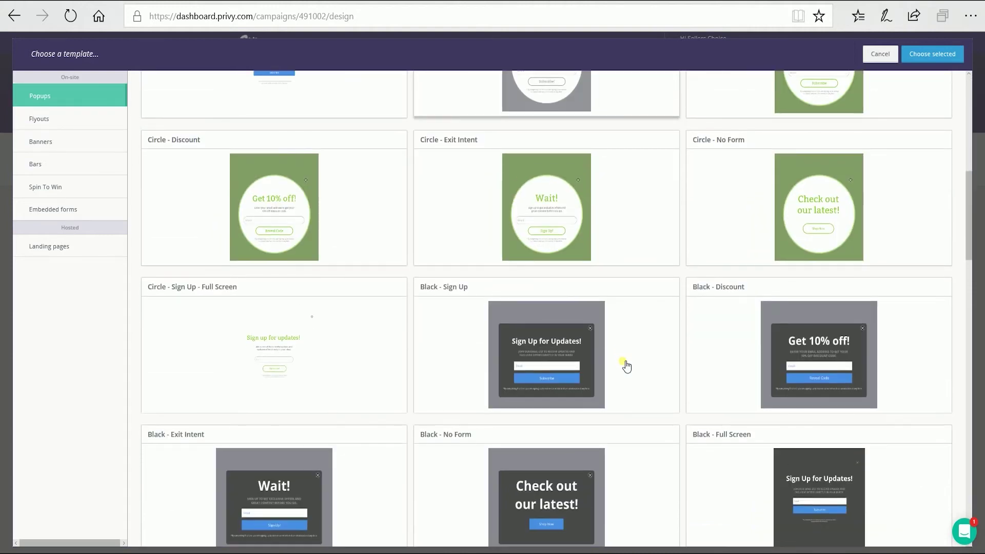
pyautogui.click(548, 376)
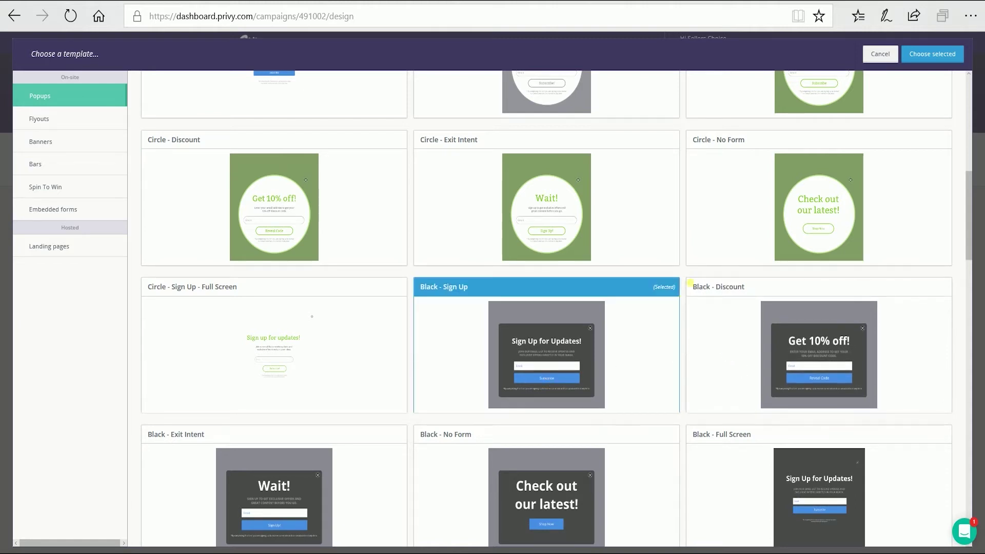
pyautogui.scroll(5, 944, 110)
pyautogui.click(930, 54)
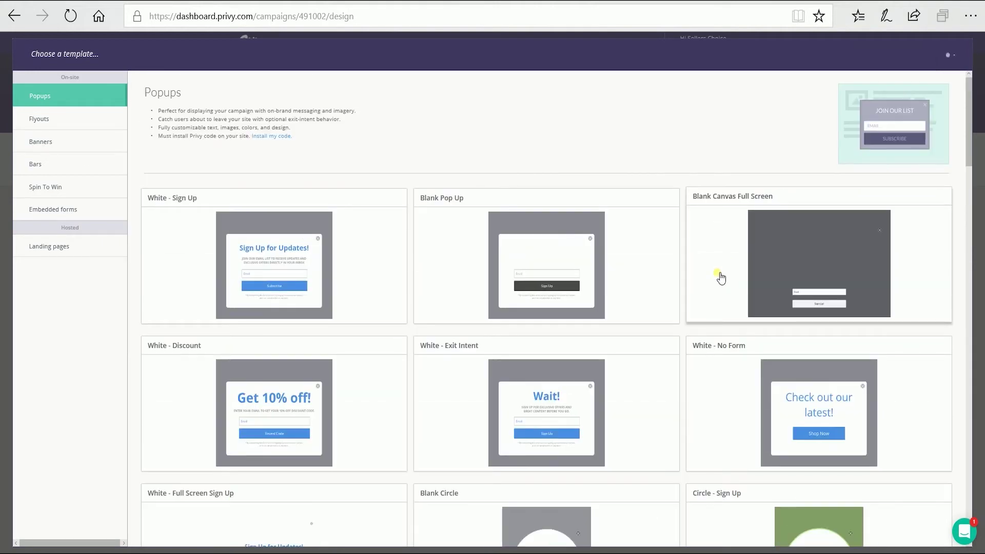
# Step: Retitle the popup 'Win an iPhone X' and save the design
pyautogui.click(711, 342)
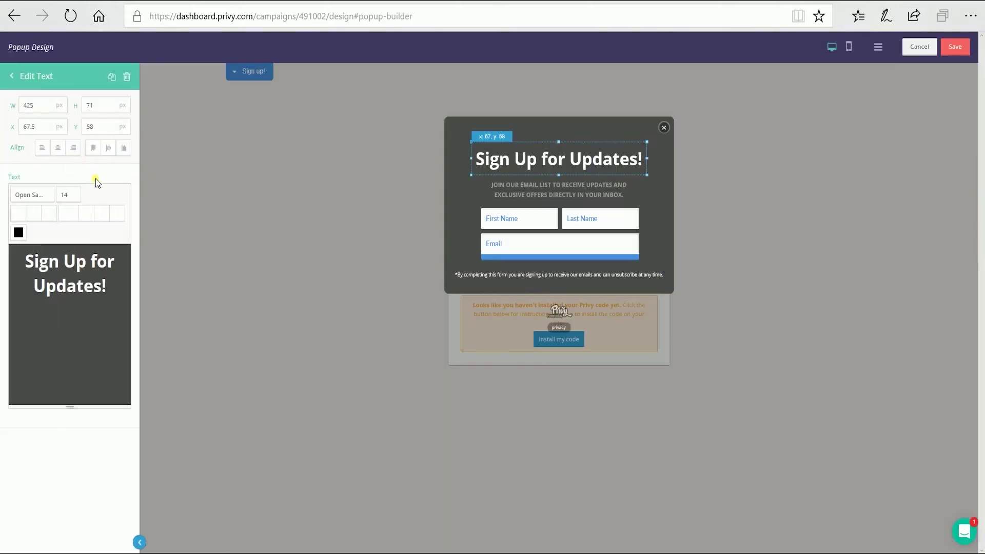
pyautogui.click(103, 285)
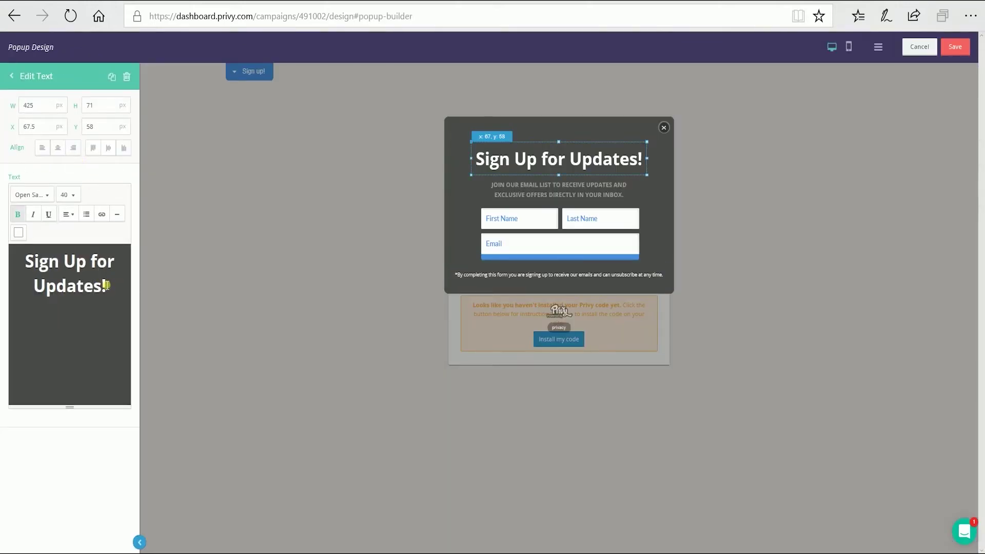
pyautogui.hotkey('ctrl', 'a')
pyautogui.write('Win an iPhone X')
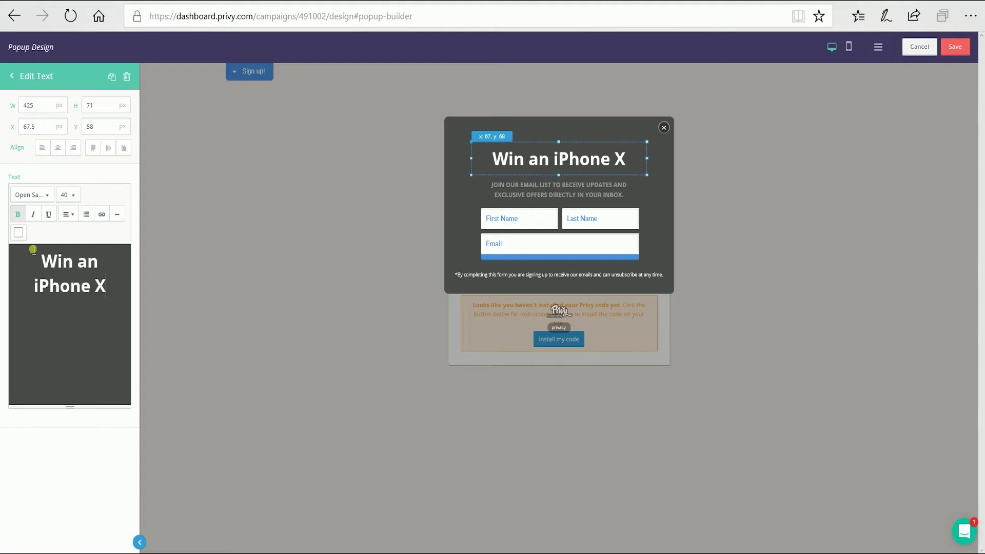
pyautogui.click(956, 47)
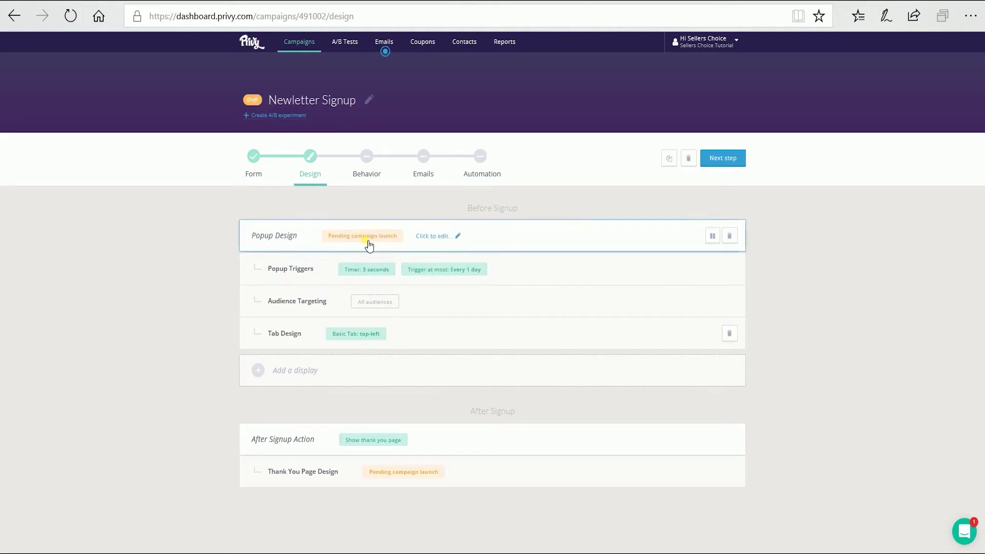
# Step: Reword the popup subheading for the iPhone giveaway and save
pyautogui.click(444, 245)
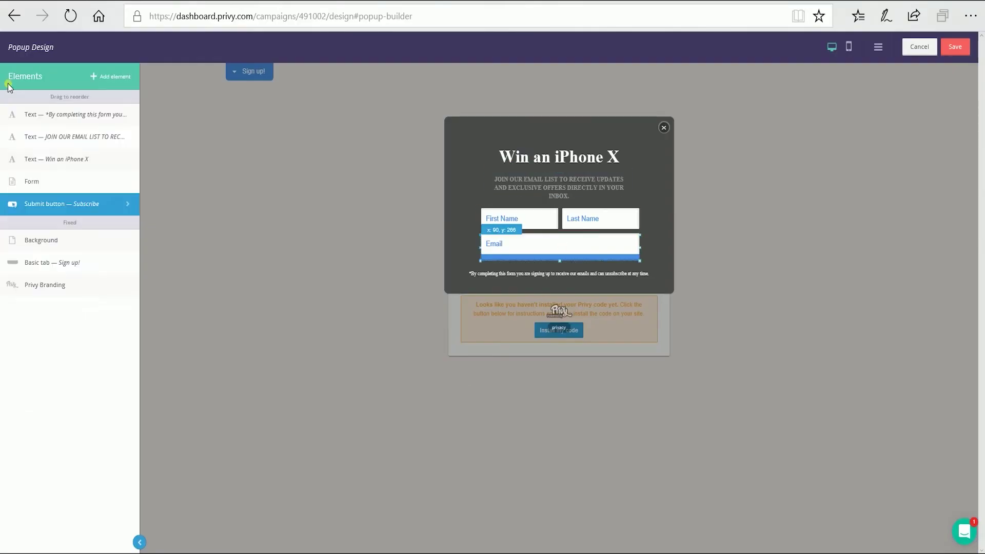
pyautogui.click(528, 277)
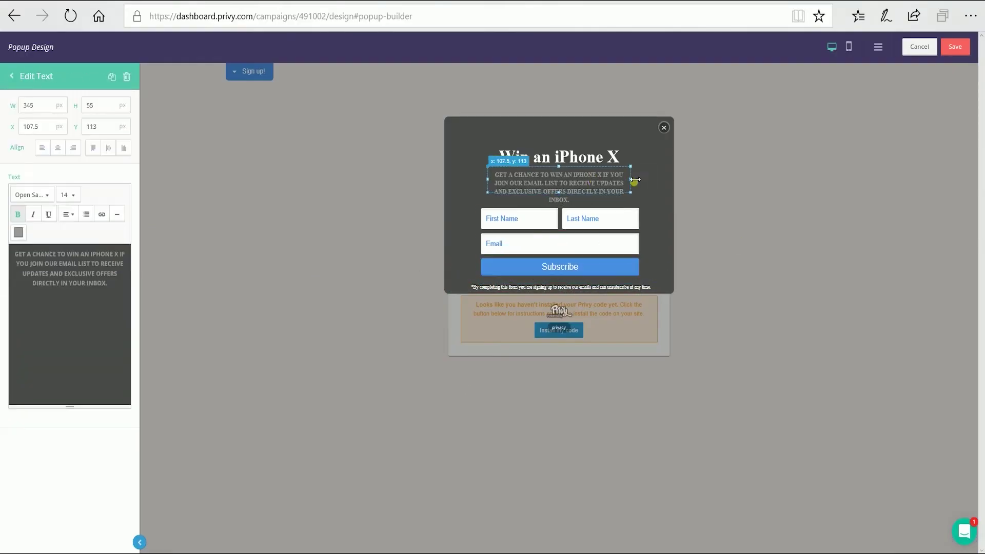
pyautogui.click(220, 429)
pyautogui.click(701, 324)
pyautogui.click(955, 47)
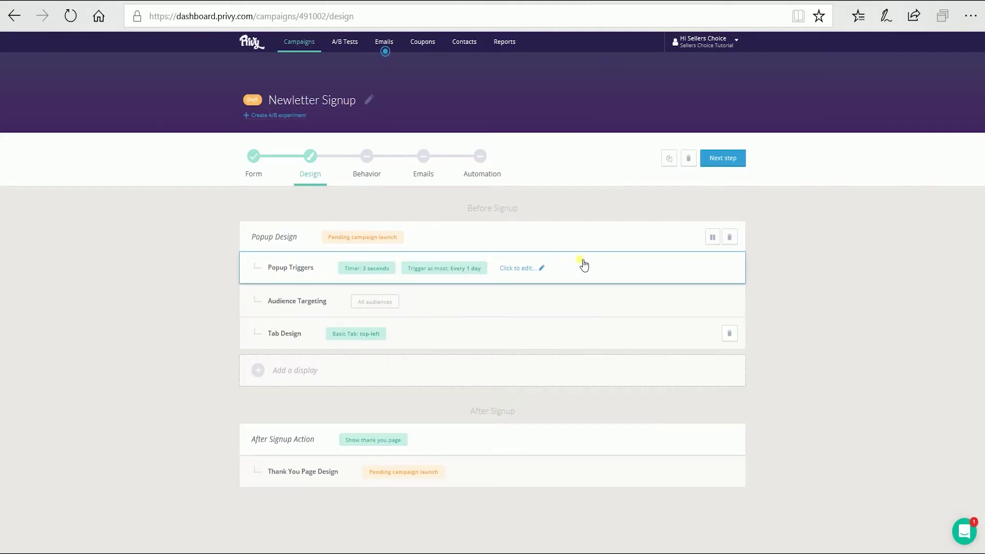
# Step: Set the popup triggers to a 30-second timer and scrolling 50% of the page
pyautogui.click(584, 265)
pyautogui.click(366, 211)
pyautogui.click(354, 298)
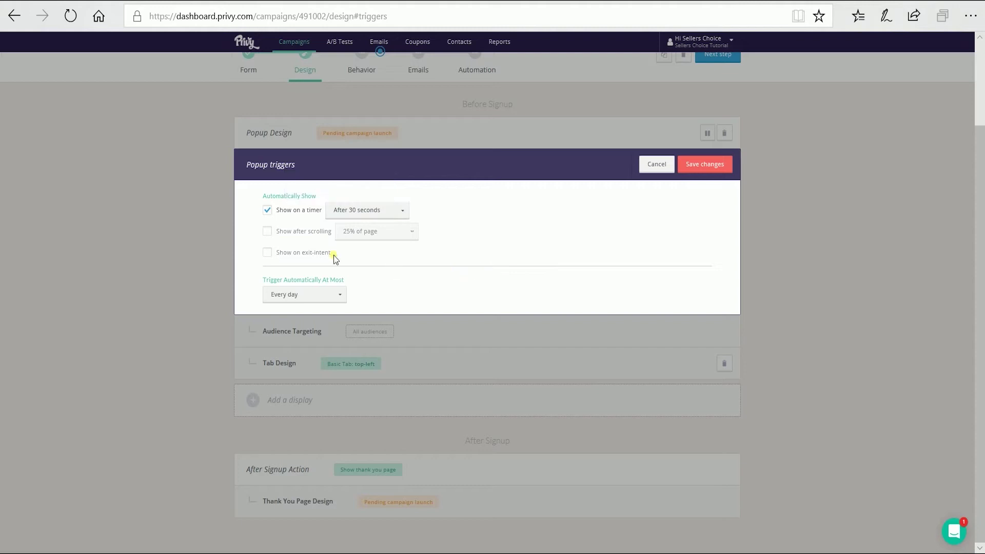
pyautogui.click(267, 230)
pyautogui.click(411, 233)
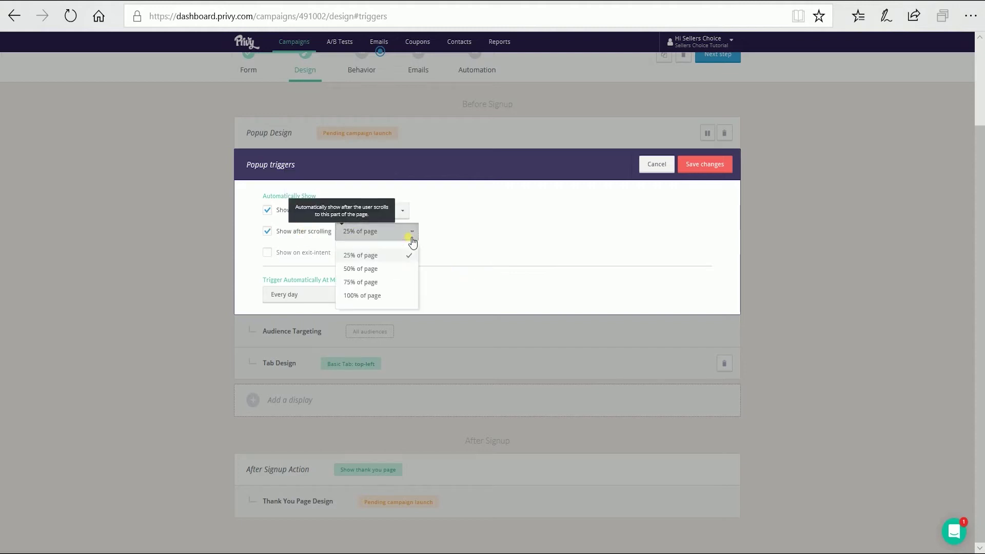
pyautogui.click(402, 267)
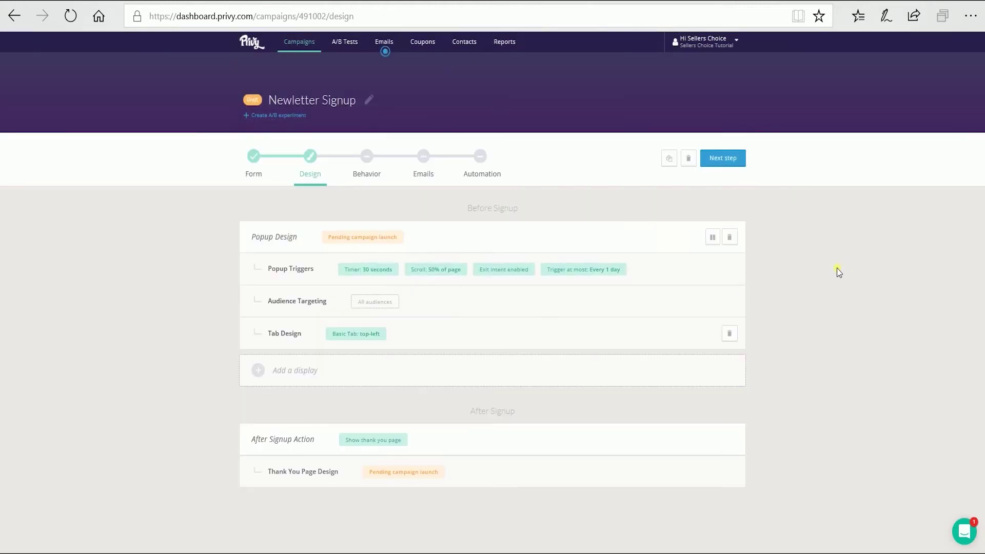
# Step: Replace the thank-you coupon code with 'WINNERS WILL BE ANNOUNCED ON JUNE 30' at size 10
pyautogui.click(529, 469)
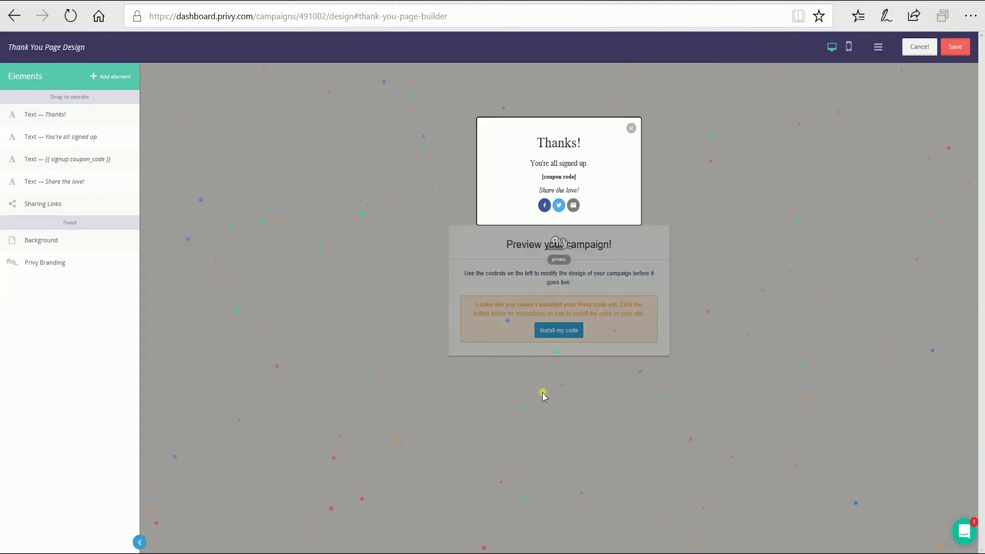
pyautogui.click(545, 185)
pyautogui.hotkey('ctrl', 'a')
pyautogui.write('WINNERS WILL BE ANNOUNCED ON')
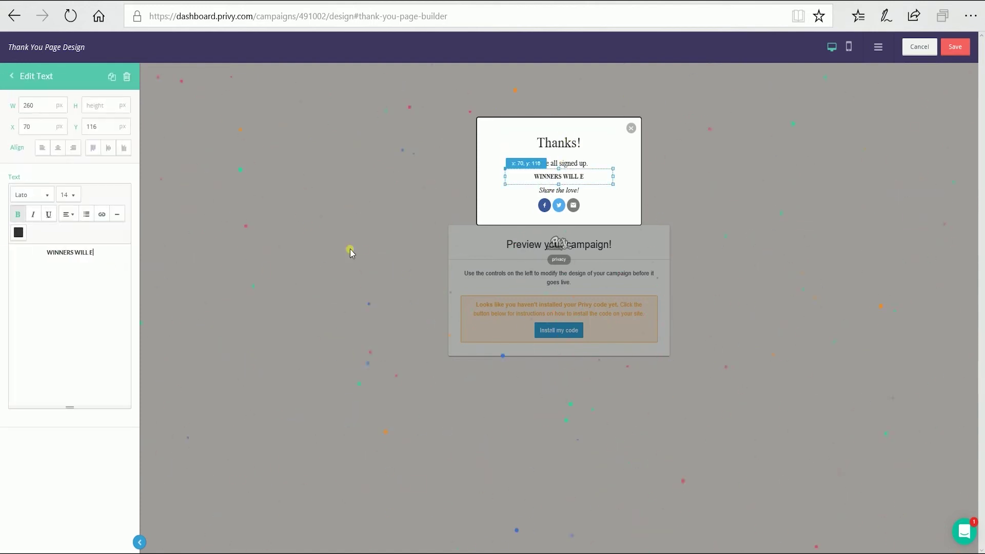
pyautogui.write(' JUNE 30')
pyautogui.hotkey('ctrl', 'a')
pyautogui.click(68, 194)
pyautogui.click(72, 245)
# Step: Adjust the background width, make the second confetti colour grey, add more confetti, and save
pyautogui.click(20, 77)
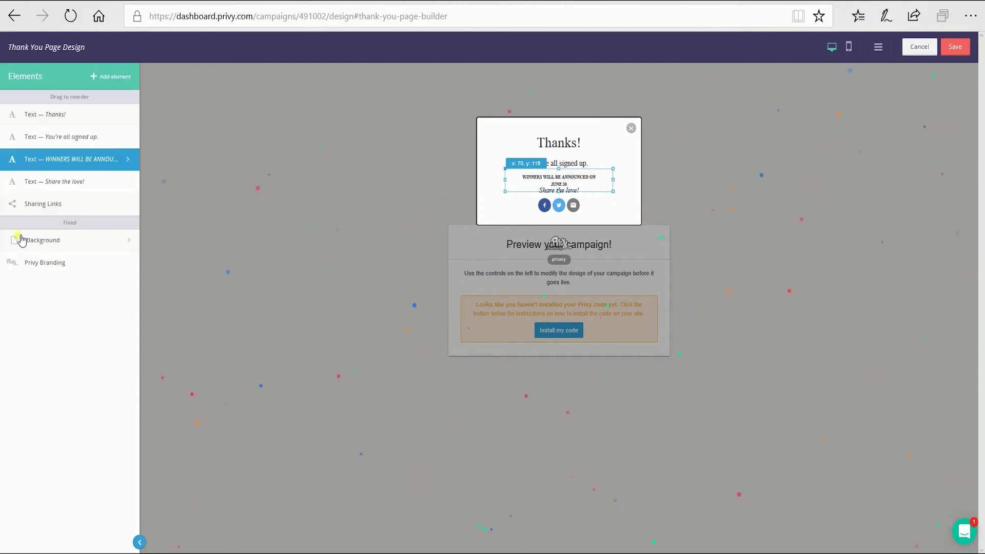
pyautogui.click(20, 237)
pyautogui.moveTo(24, 129); pyautogui.dragTo(30, 129)
pyautogui.click(47, 475)
pyautogui.click(120, 501)
pyautogui.moveTo(54, 505); pyautogui.dragTo(79, 505)
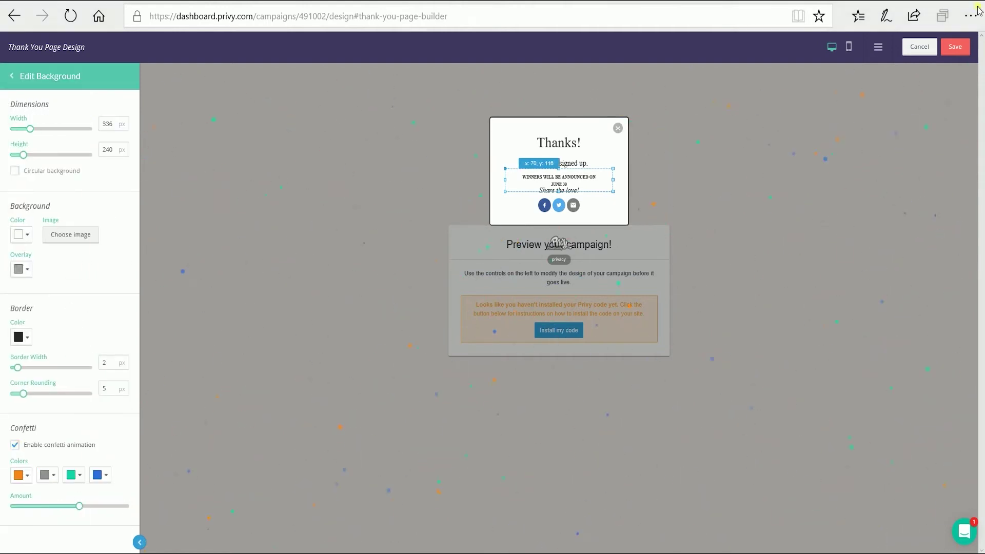
pyautogui.click(952, 47)
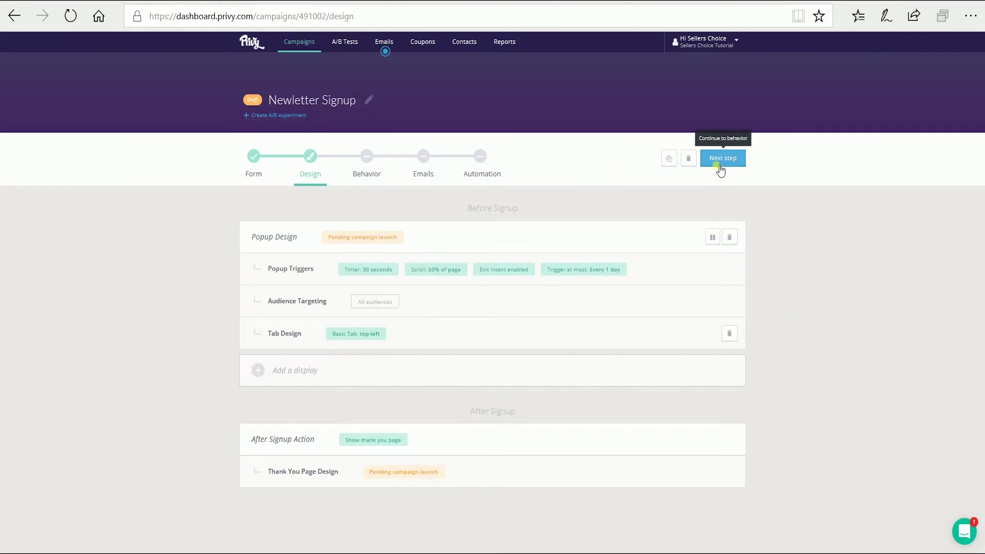
# Step: Advance to the Behavior step and set the signup schedule to Ongoing
pyautogui.click(719, 169)
pyautogui.click(510, 259)
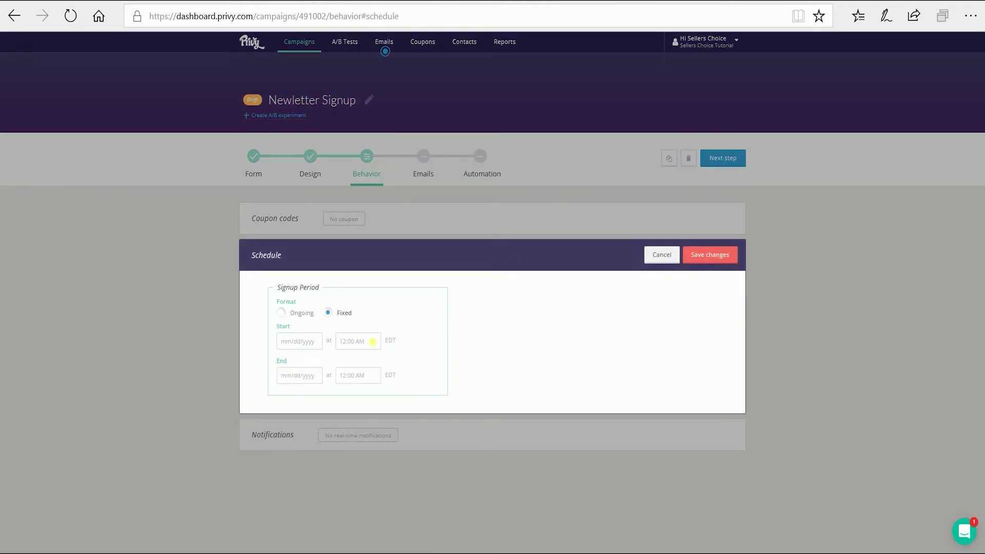
pyautogui.click(288, 315)
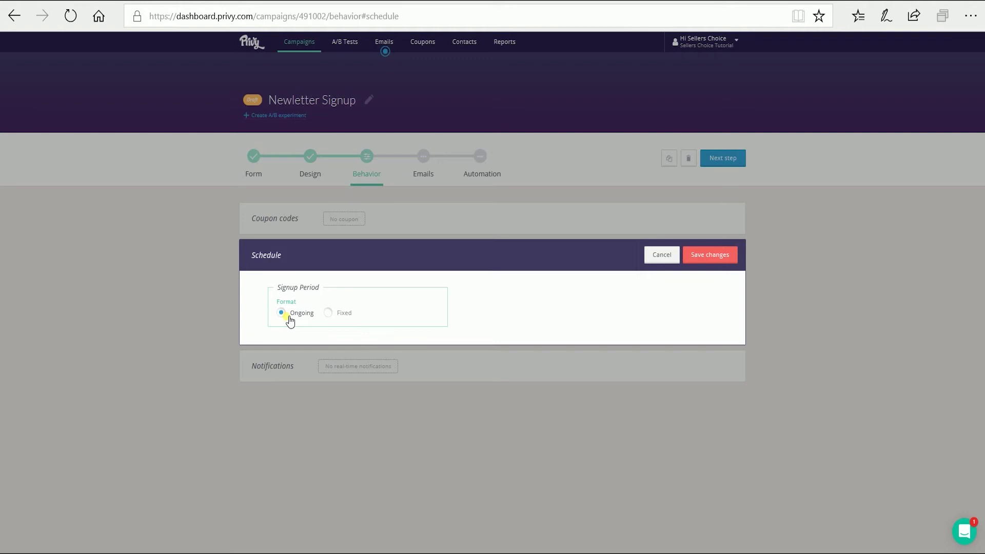
pyautogui.click(672, 262)
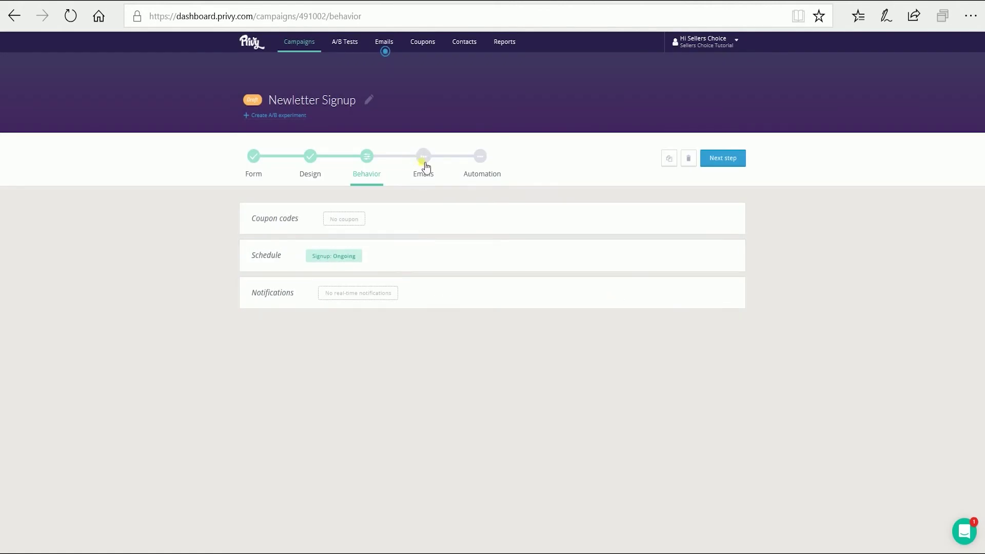
# Step: Open the autoresponder email from the campaign's Emails step
pyautogui.click(425, 166)
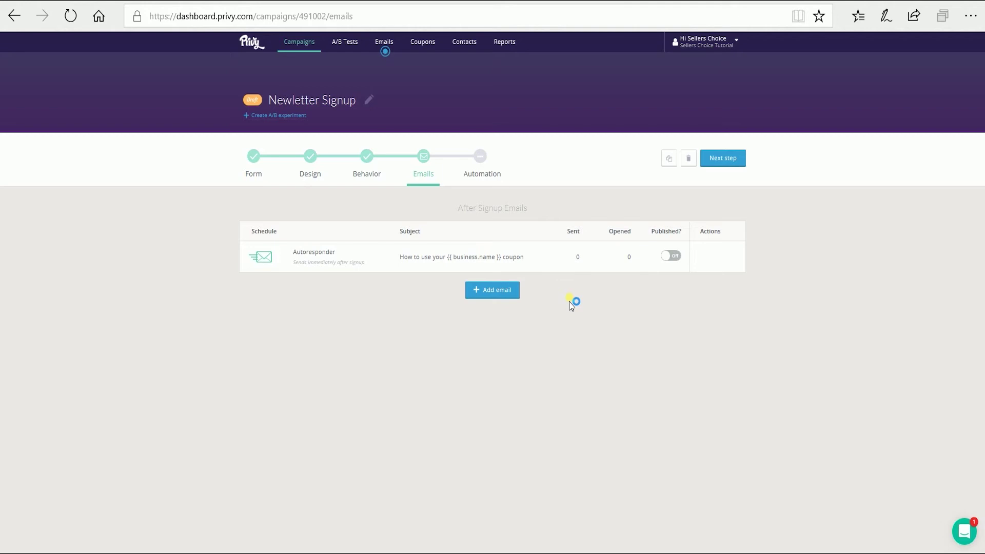
pyautogui.click(590, 253)
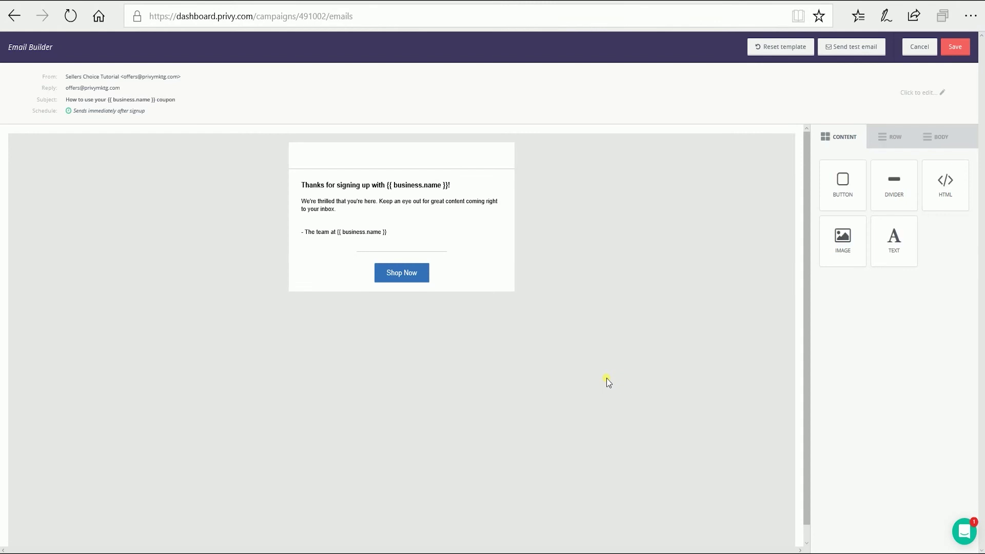
pyautogui.click(429, 183)
# Step: Fill the business name placeholders with 'Seller's Choice Tutorials' and 'Seller's Choice', then save the email
pyautogui.doubleClick(418, 185)
pyautogui.write("Seller's Choice Tutorials")
pyautogui.doubleClick(362, 232)
pyautogui.write("Seller's Choice")
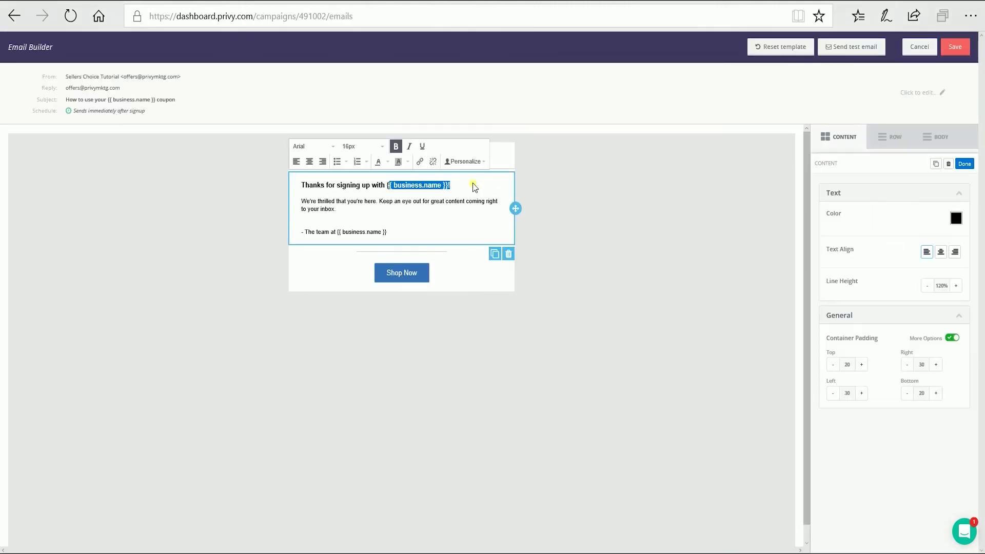
pyautogui.write("Seller's Choice Tutorials")
pyautogui.doubleClick(361, 232)
pyautogui.write("Seller's Choice")
pyautogui.rightClick(400, 242)
pyautogui.click(554, 311)
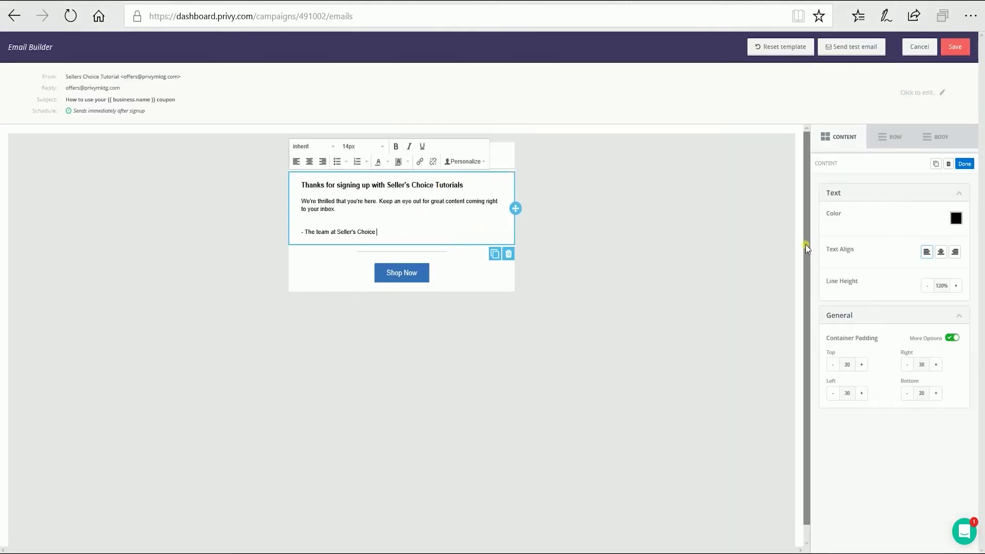
pyautogui.click(956, 47)
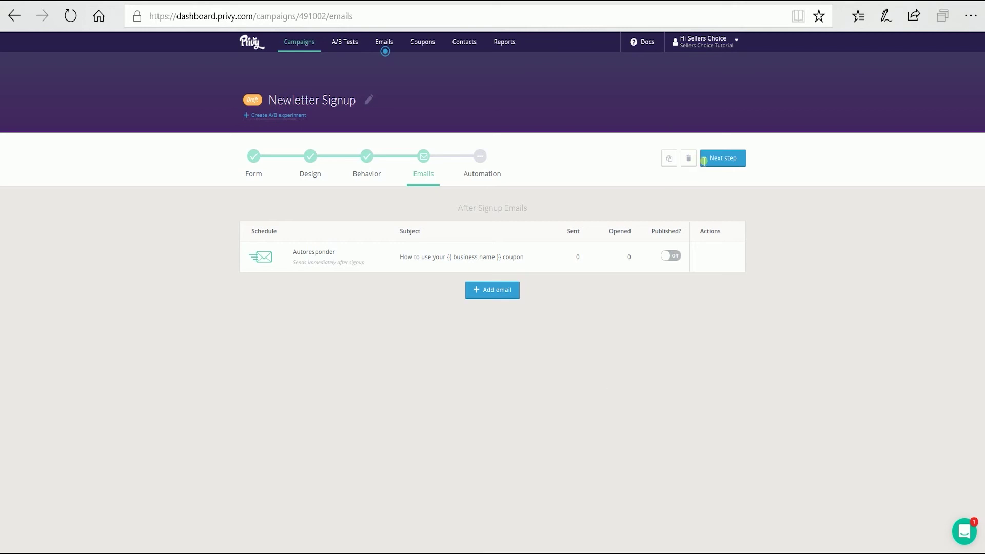
# Step: Go to the automation step, start a new signup rule, and follow Link my accounts
pyautogui.click(727, 159)
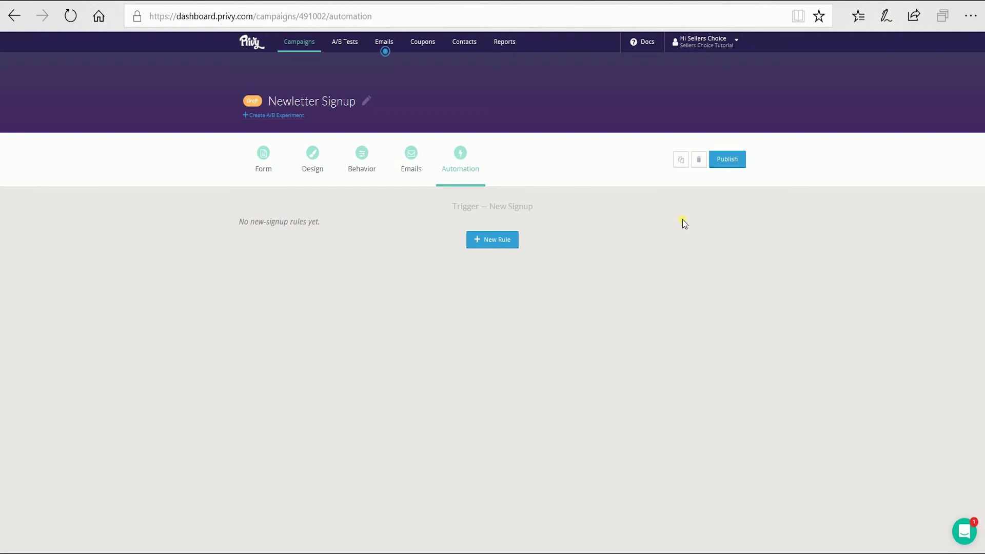
pyautogui.click(487, 240)
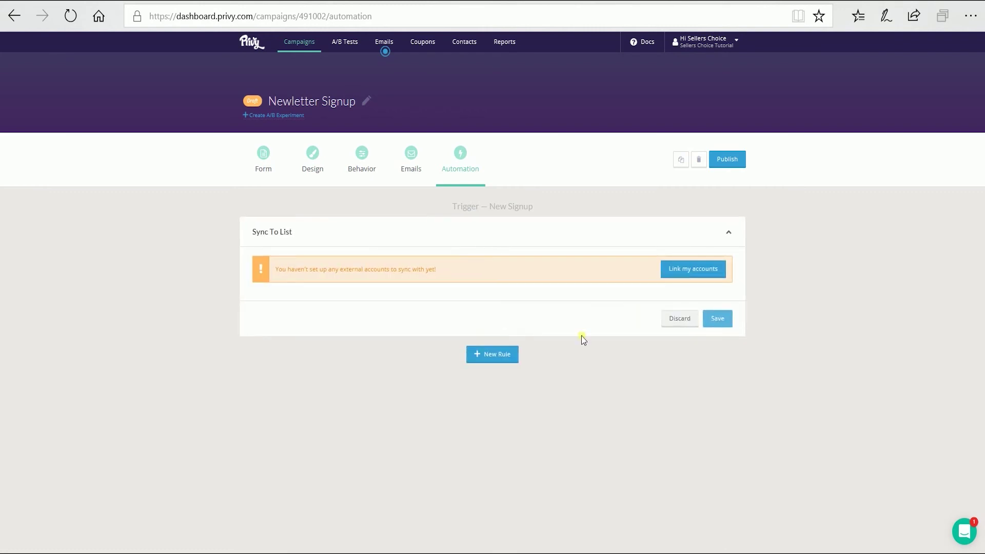
pyautogui.click(687, 269)
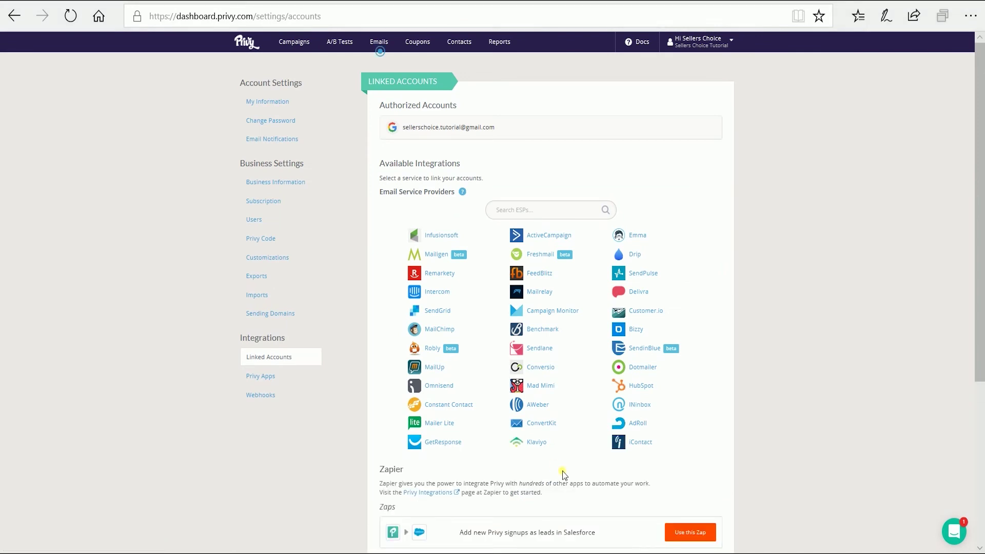
# Step: Link a Klaviyo account using its email and private API key, then expand its sync details
pyautogui.click(540, 444)
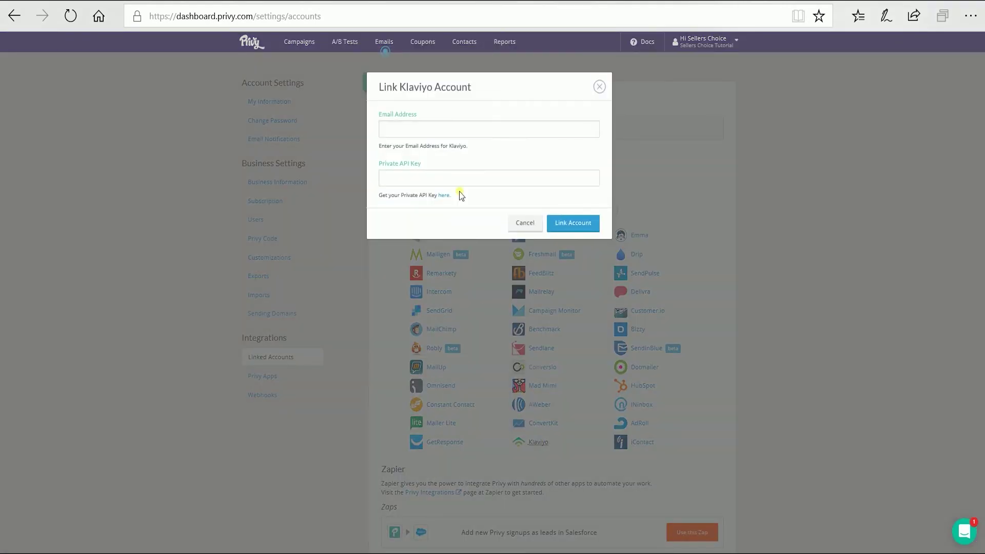
pyautogui.click(447, 129)
pyautogui.click(451, 178)
pyautogui.hotkey('ctrl', 'v')
pyautogui.click(573, 222)
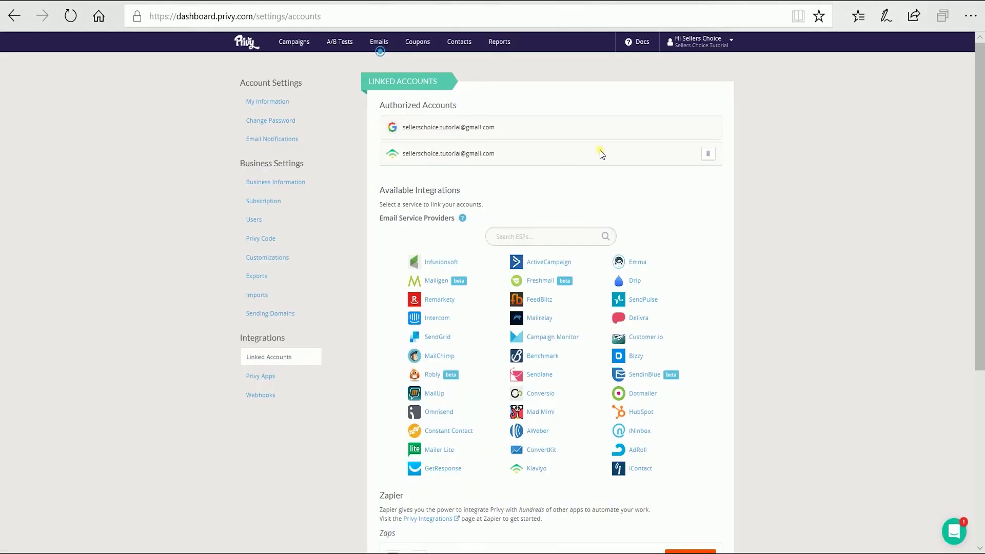
pyautogui.click(392, 155)
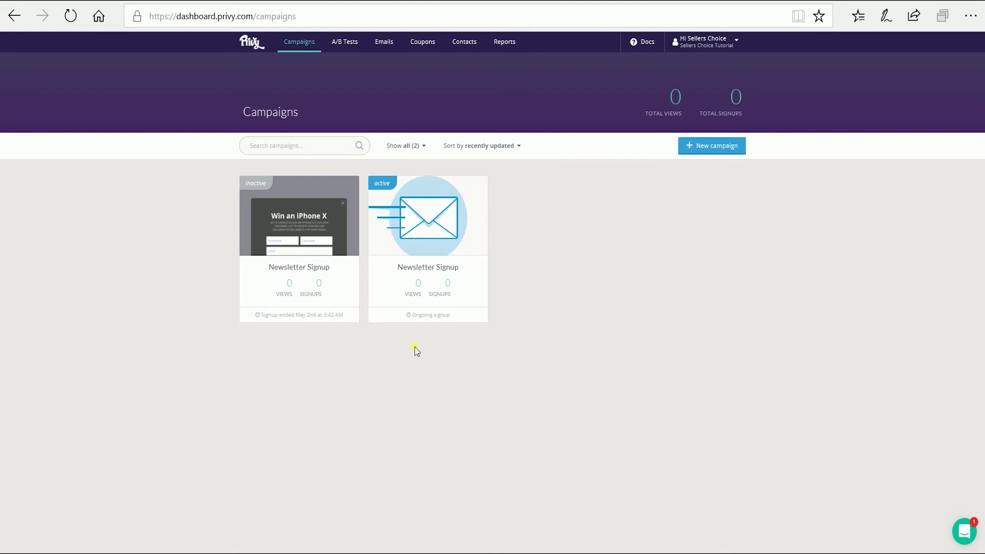
# Step: Add a rule syncing the inactive iPhone X campaign's new signups to Klaviyo's Preview List, then reactivate
pyautogui.click(327, 260)
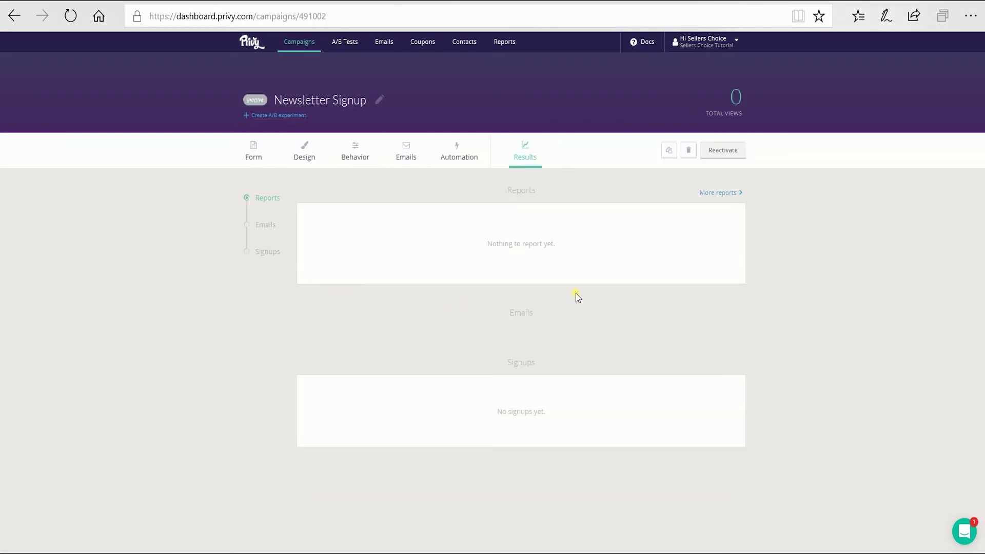
pyautogui.click(456, 150)
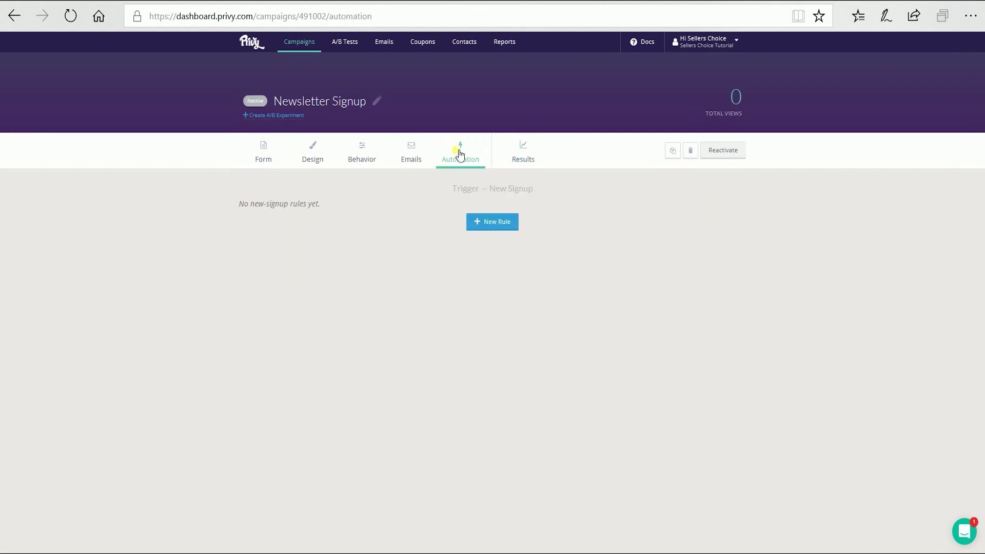
pyautogui.click(511, 230)
pyautogui.click(508, 254)
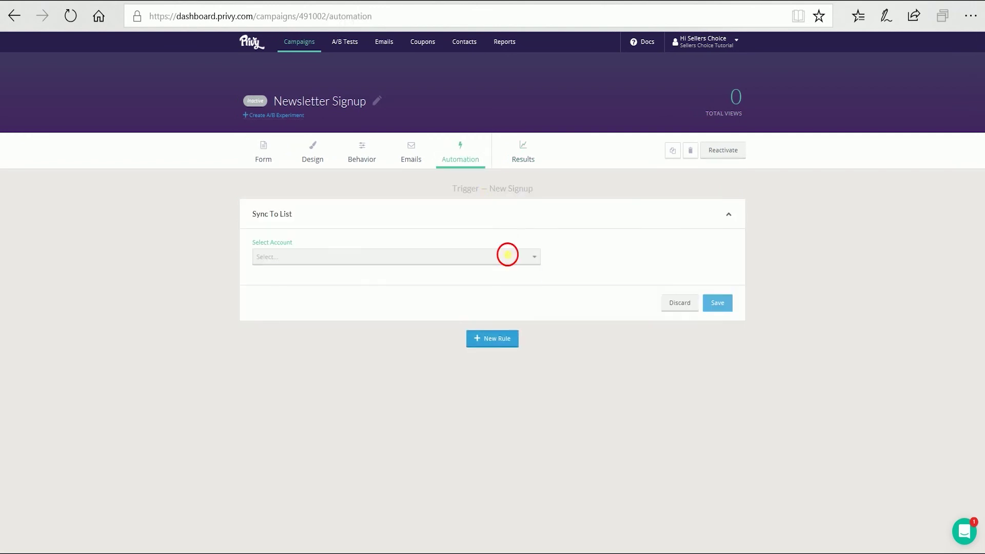
pyautogui.click(487, 272)
pyautogui.click(441, 313)
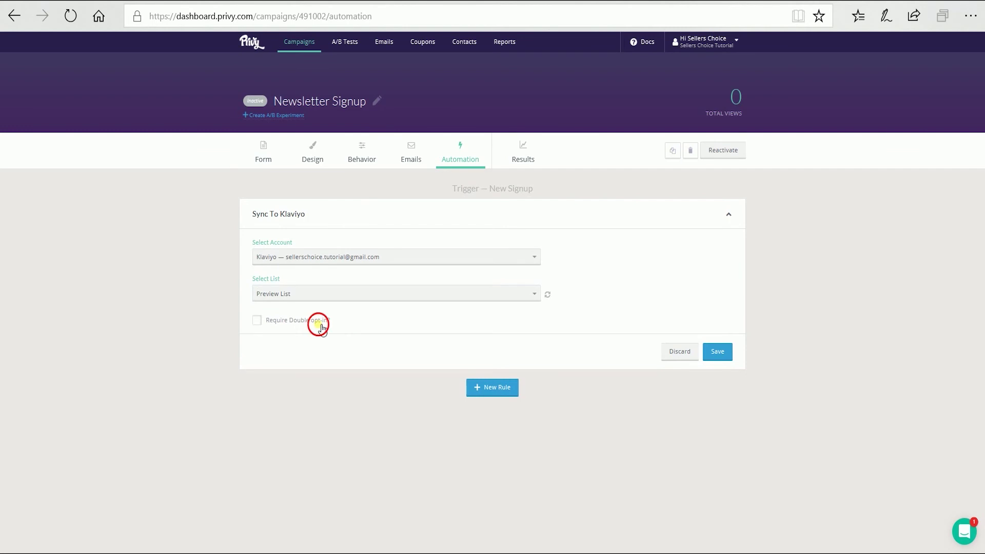
pyautogui.click(719, 349)
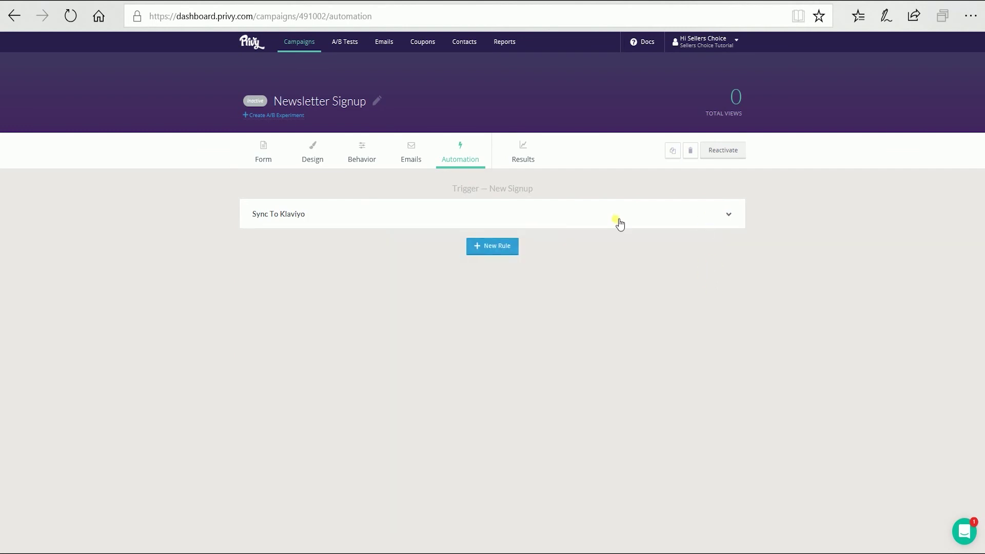
pyautogui.click(721, 151)
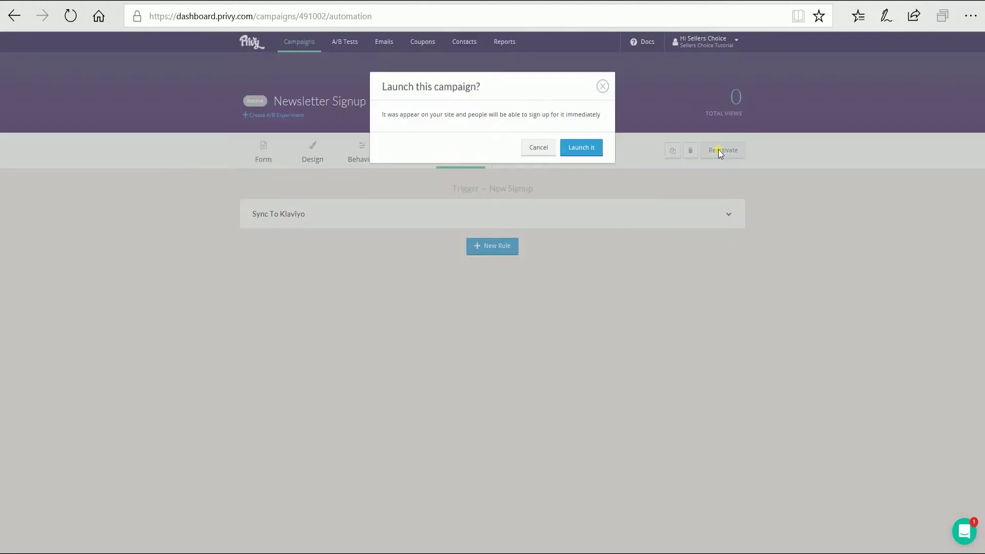
# Step: Confirm 'Launch it' for the iPhone X campaign and go back to the Campaigns list
pyautogui.click(581, 149)
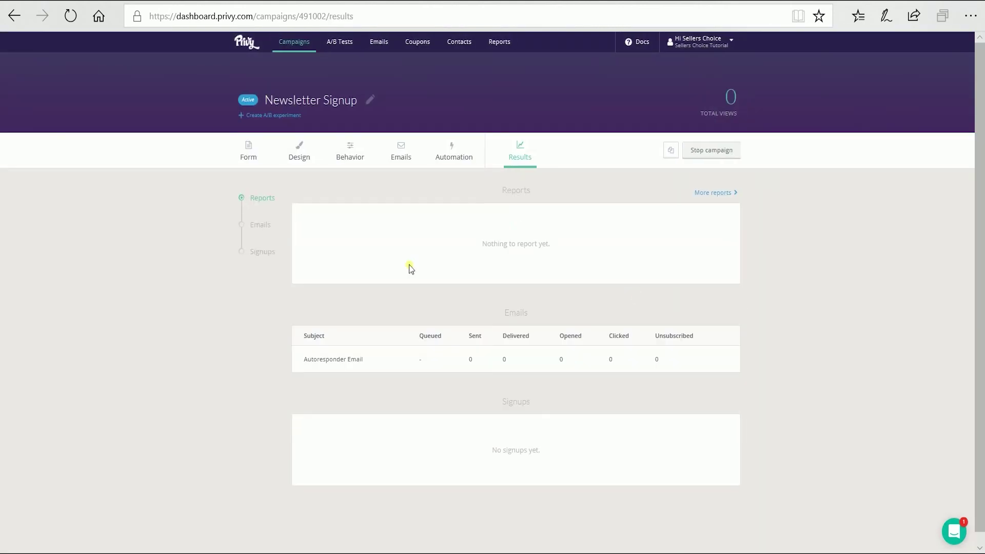
pyautogui.click(247, 42)
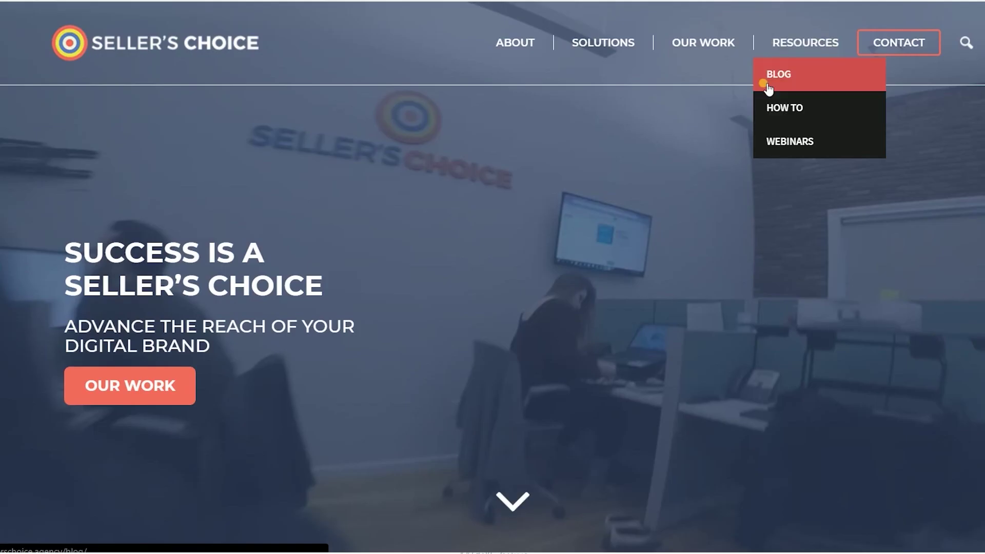
# Step: Open the site's Resources section and browse the Webinars page
pyautogui.click(768, 106)
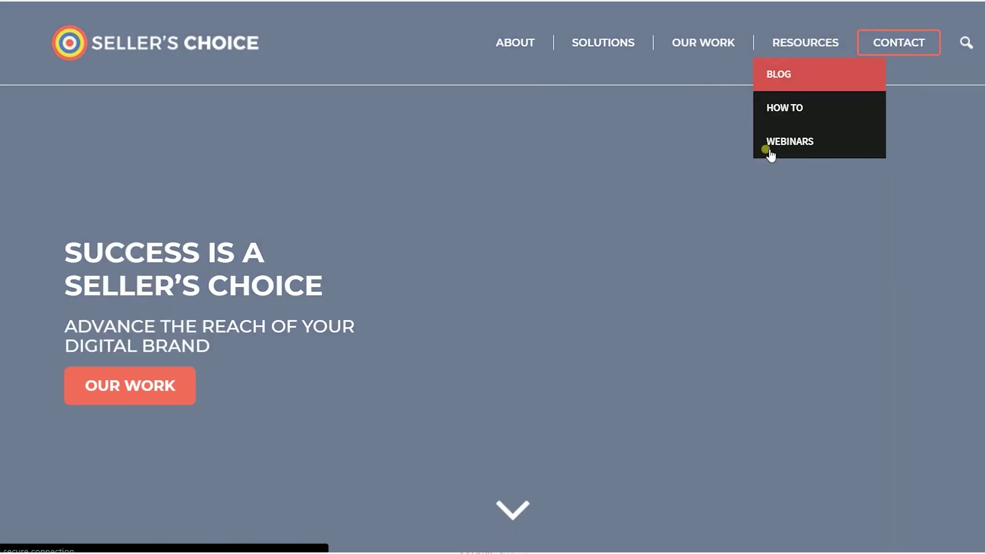
pyautogui.scroll(-3, 757, 180)
pyautogui.scroll(3, 755, 189)
pyautogui.click(801, 143)
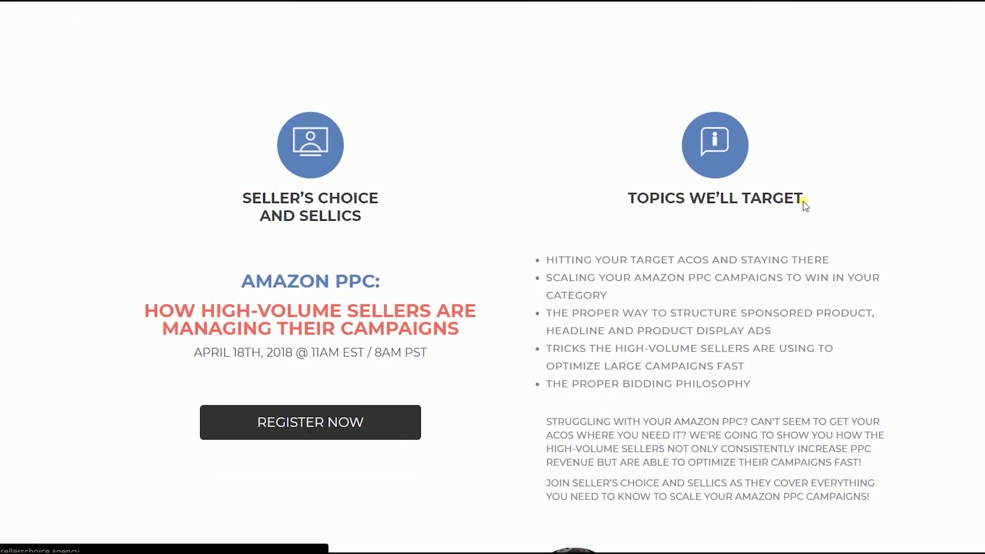
pyautogui.scroll(-5, 804, 205)
pyautogui.scroll(7, 849, 100)
# Step: Go back to How To, then open the Blog and scroll through its April 2018 posts
pyautogui.hotkey('alt', 'Left')
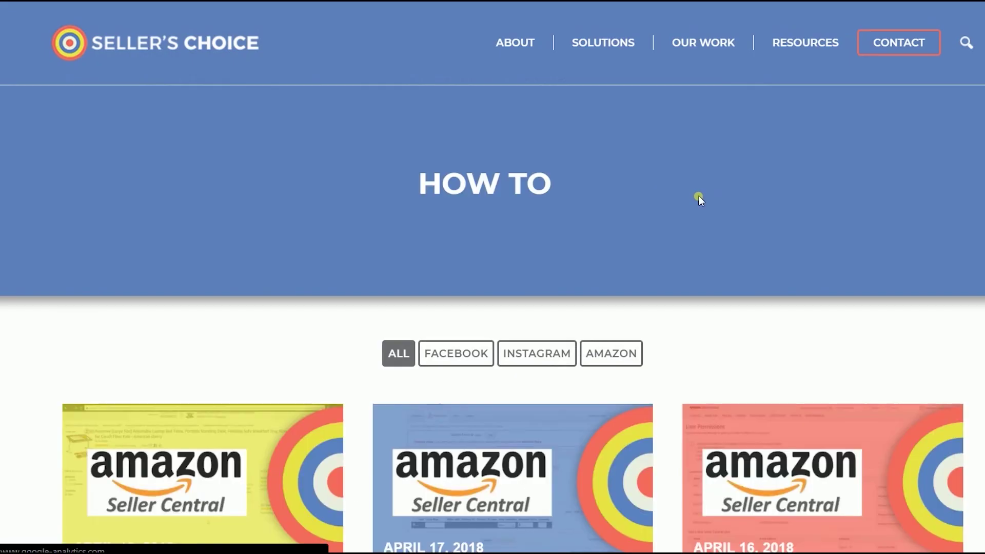
pyautogui.moveTo(797, 51)
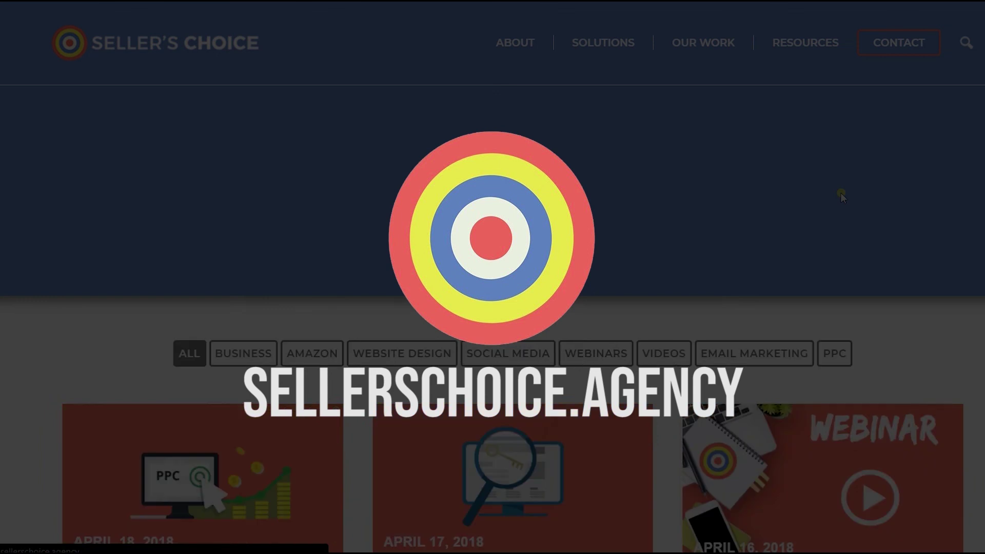
pyautogui.scroll(-10, 842, 193)
pyautogui.scroll(-3, 841, 197)
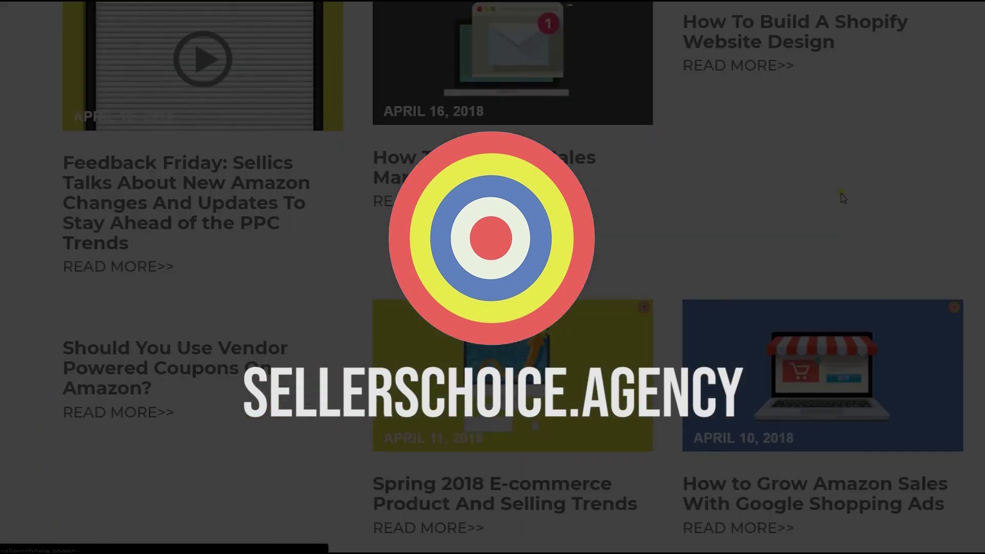
pyautogui.scroll(15, 841, 197)
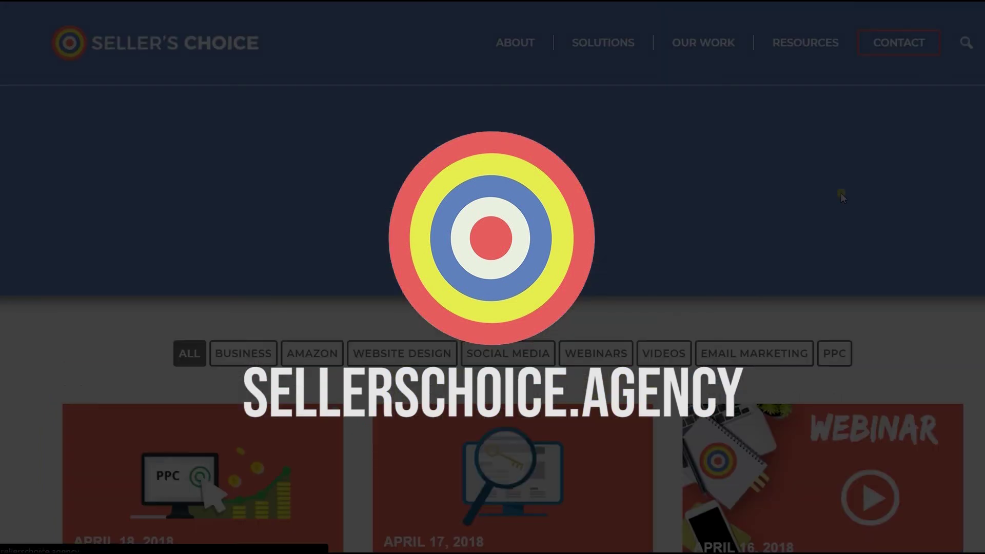